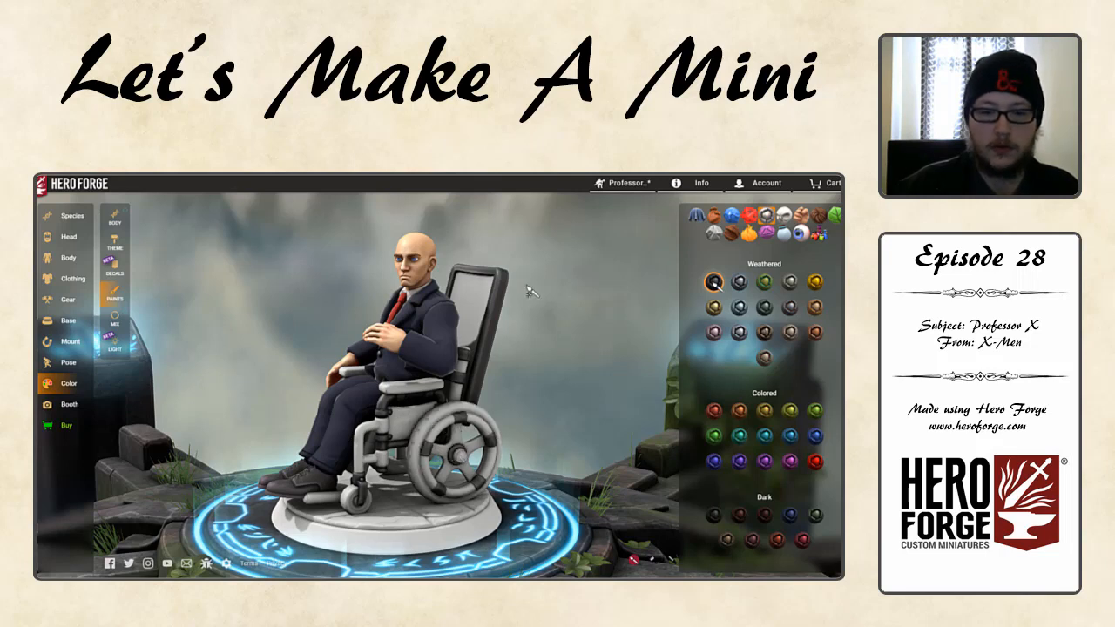
# - Paint the tires of the wheelchair's large wheels on both sides with the last second-row dark fabric colour
pyautogui.click(713, 218)
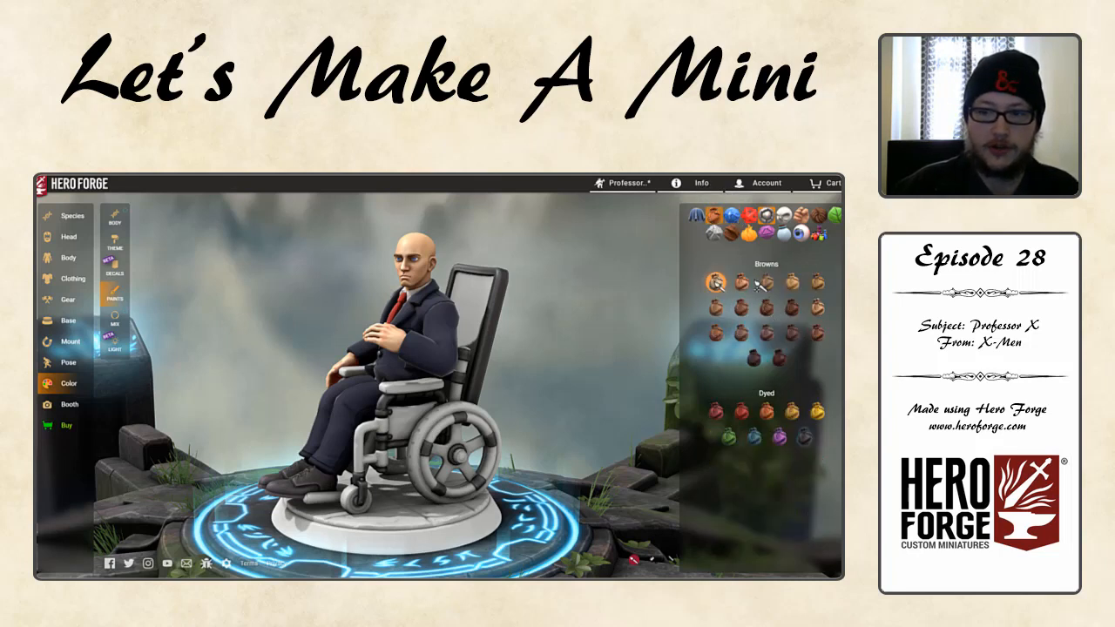
pyautogui.click(697, 218)
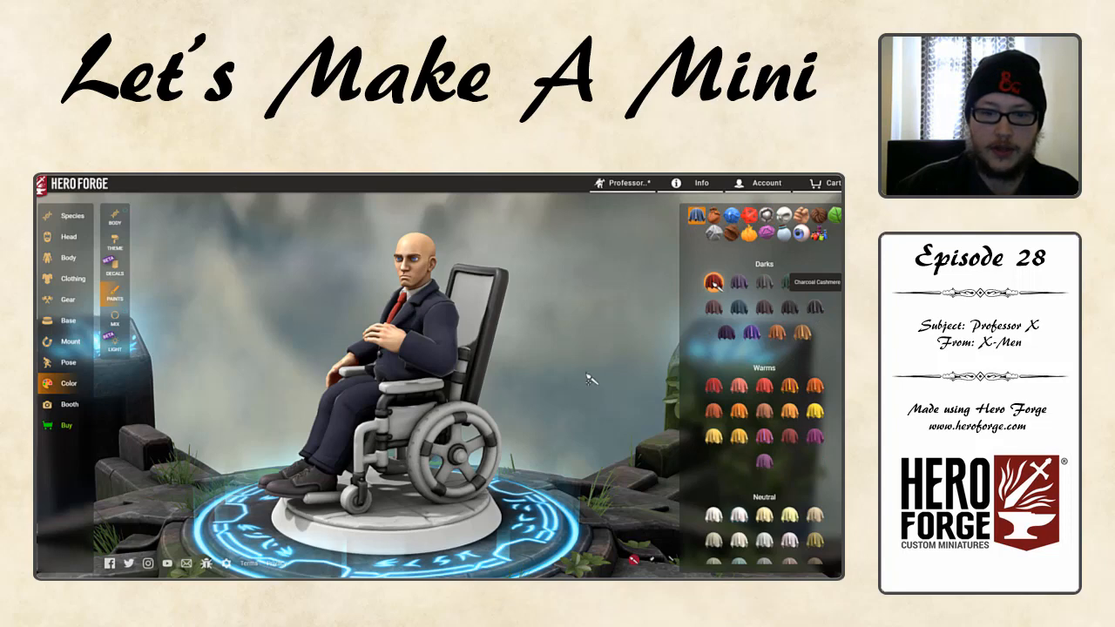
pyautogui.click(467, 413)
pyautogui.moveTo(377, 365); pyautogui.dragTo(531, 366)
pyautogui.click(332, 415)
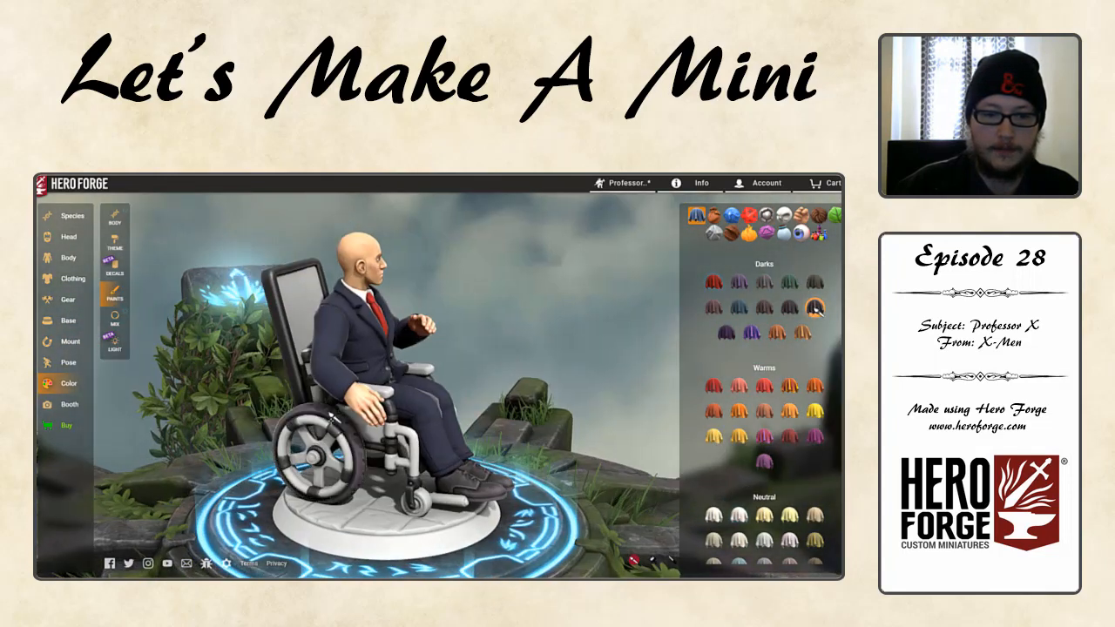
pyautogui.moveTo(215, 402); pyautogui.dragTo(245, 432)
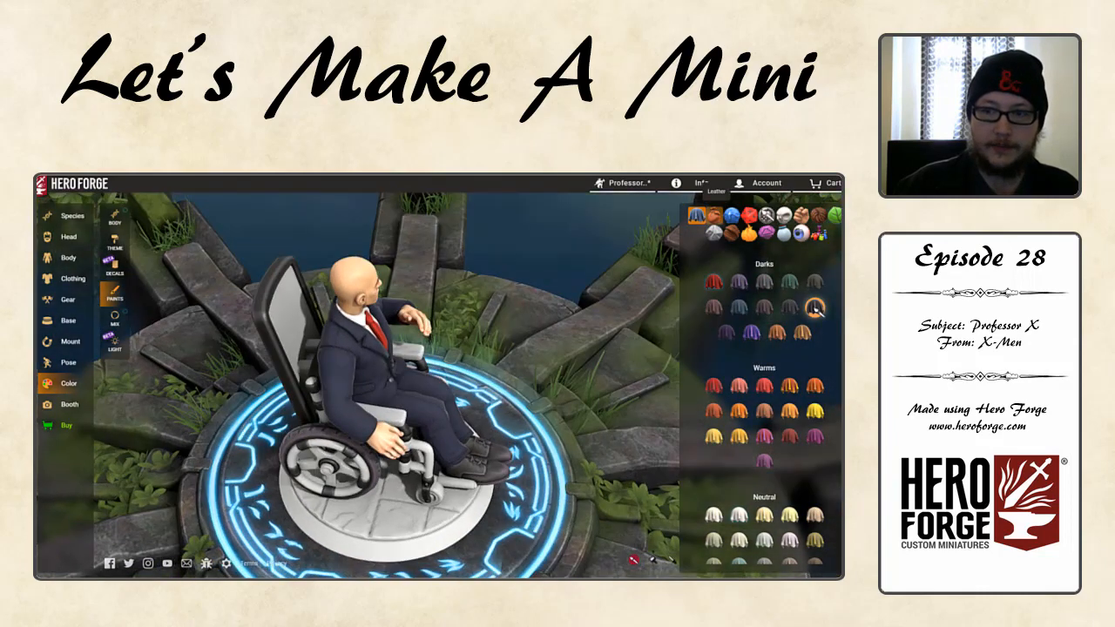
# - Paint the wheelchair's frame and wheel parts with the first Natural metal colour, covering both sides
pyautogui.click(766, 216)
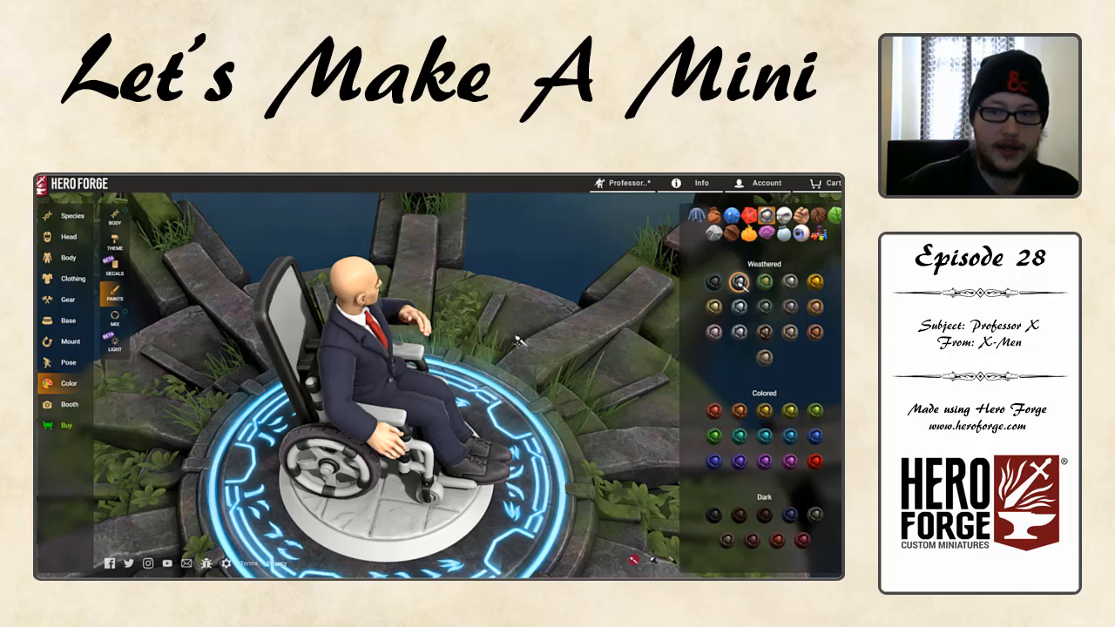
pyautogui.click(739, 332)
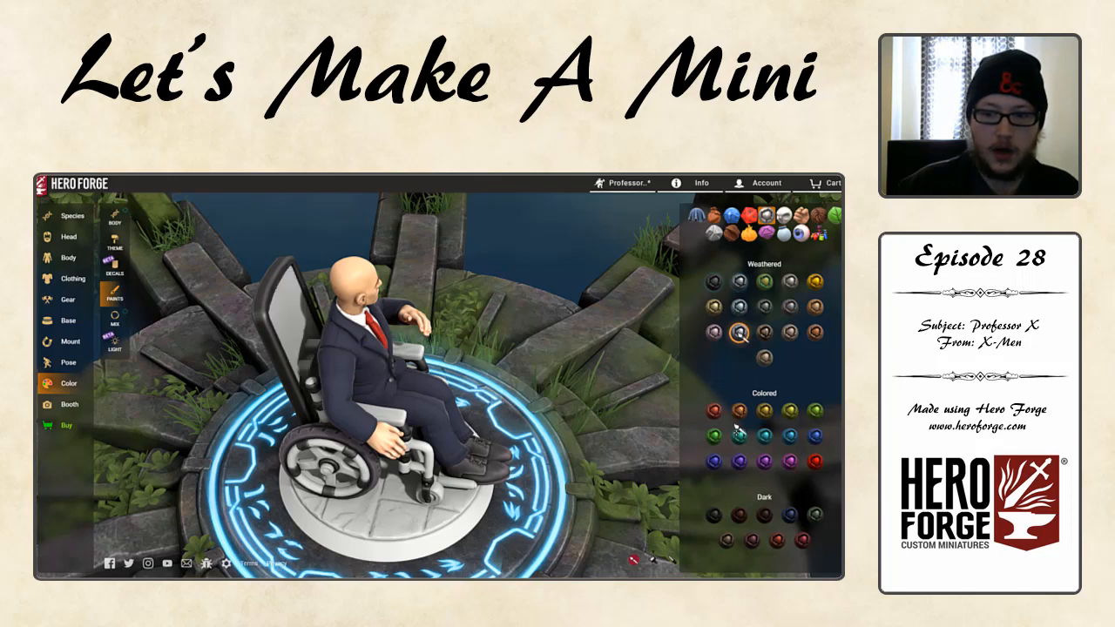
pyautogui.scroll(-4, 738, 427)
pyautogui.click(713, 469)
pyautogui.click(305, 342)
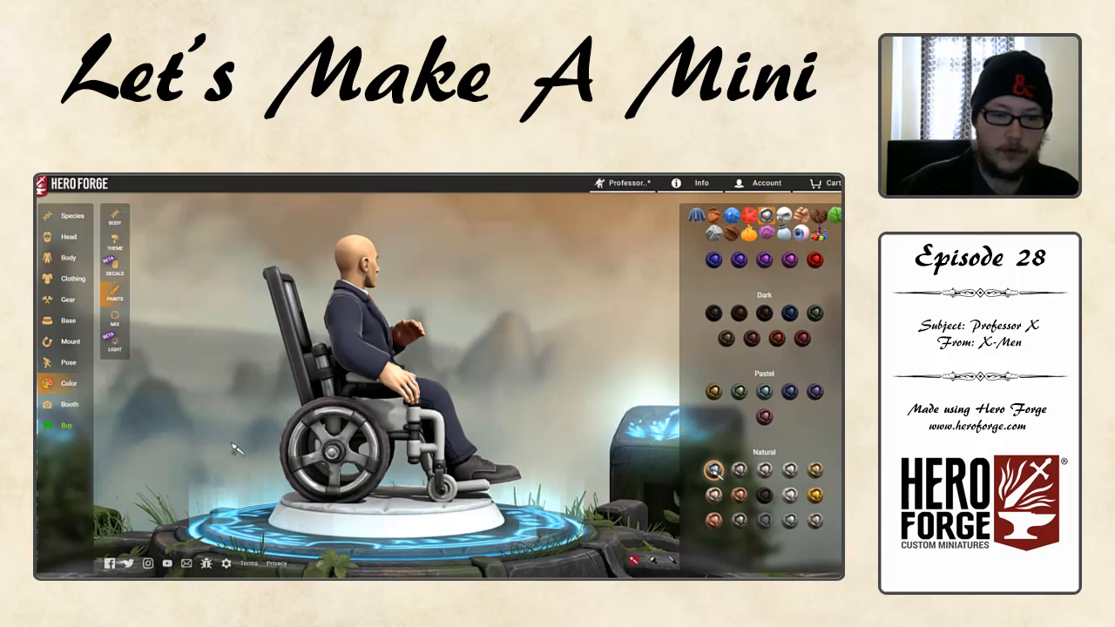
pyautogui.moveTo(271, 449); pyautogui.dragTo(379, 460)
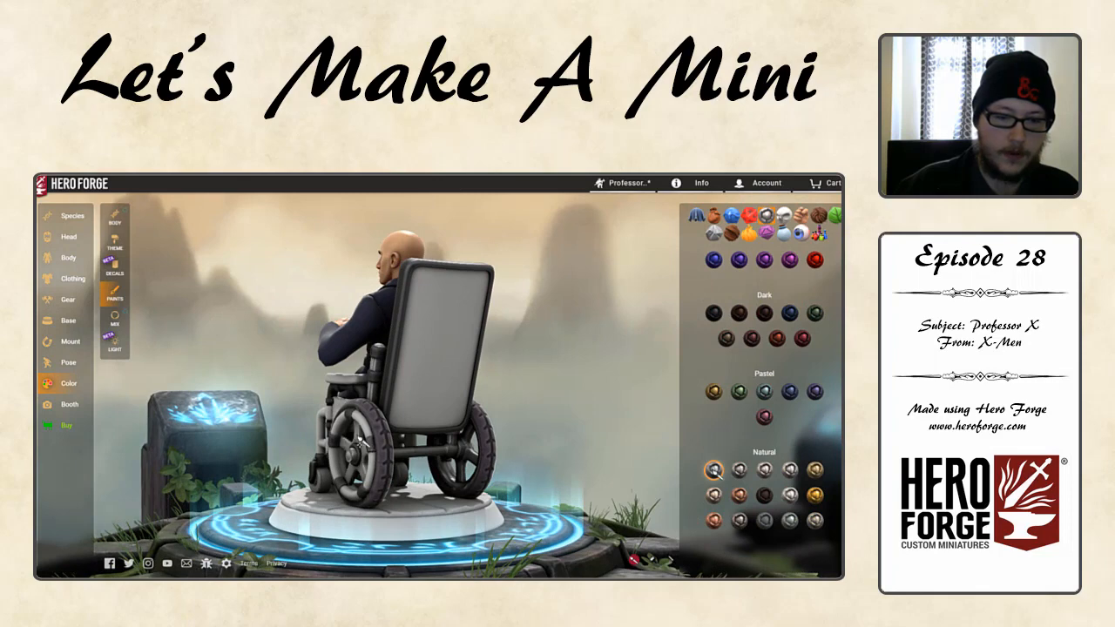
pyautogui.moveTo(258, 443); pyautogui.dragTo(453, 386)
pyautogui.moveTo(229, 423); pyautogui.dragTo(409, 416)
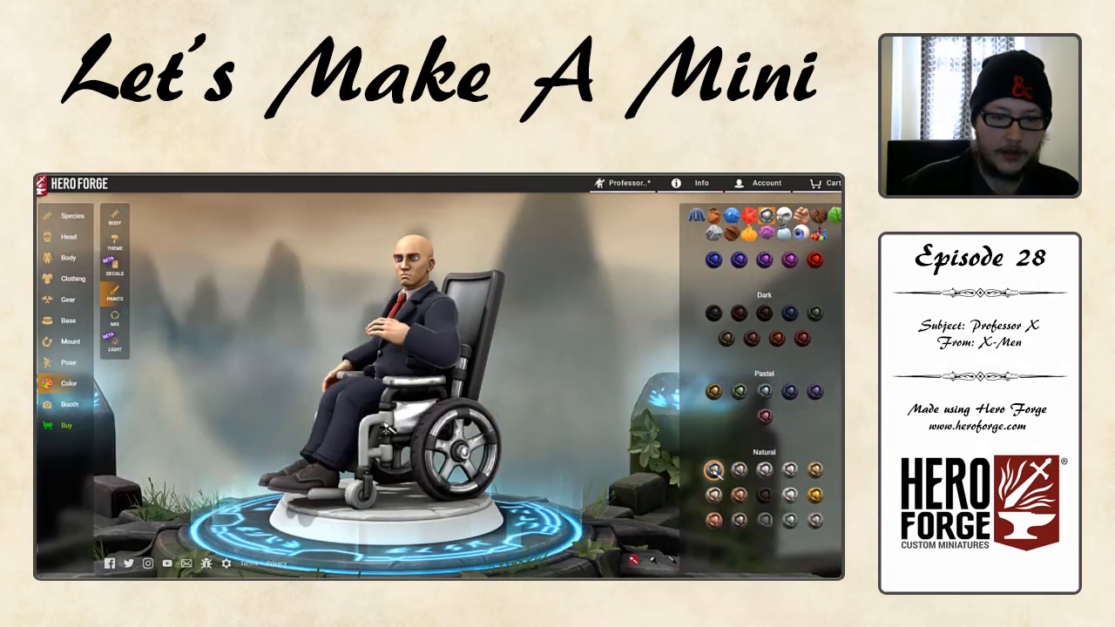
pyautogui.moveTo(225, 418); pyautogui.dragTo(489, 427)
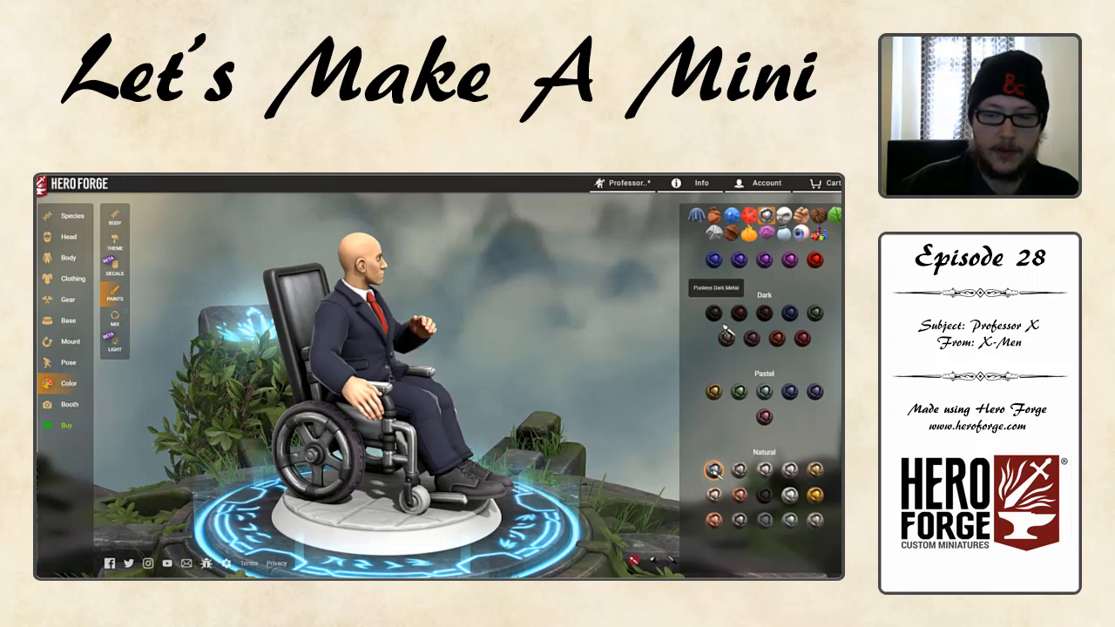
# - Paint the wheelchair's front casters and footrests on both sides with the first Weathered metal colour
pyautogui.scroll(3, 726, 344)
pyautogui.click(714, 283)
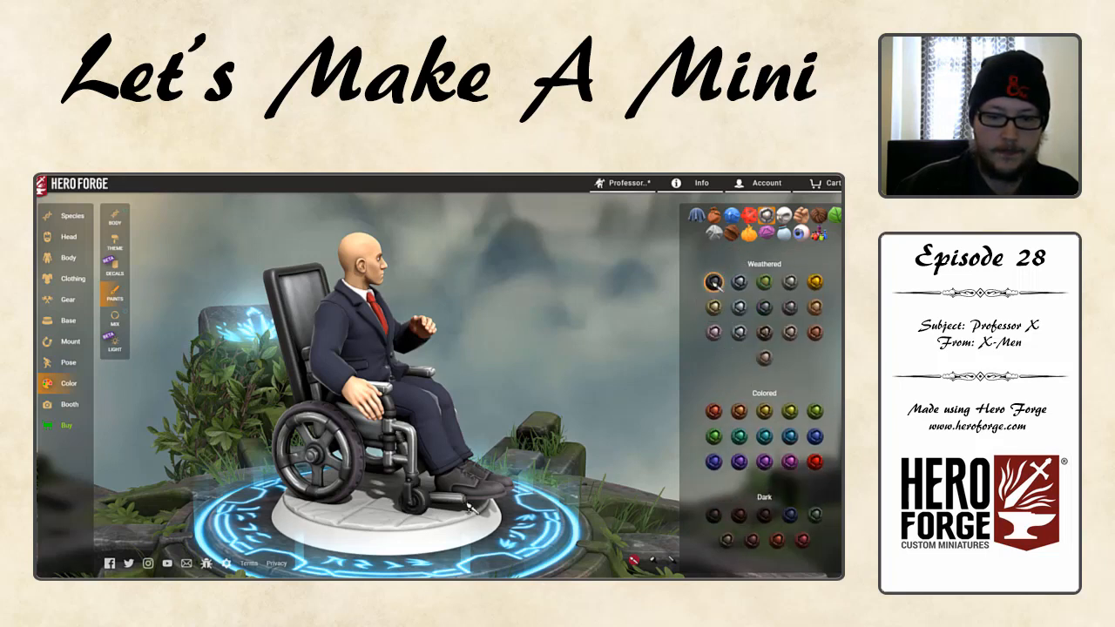
pyautogui.moveTo(435, 443); pyautogui.dragTo(282, 425)
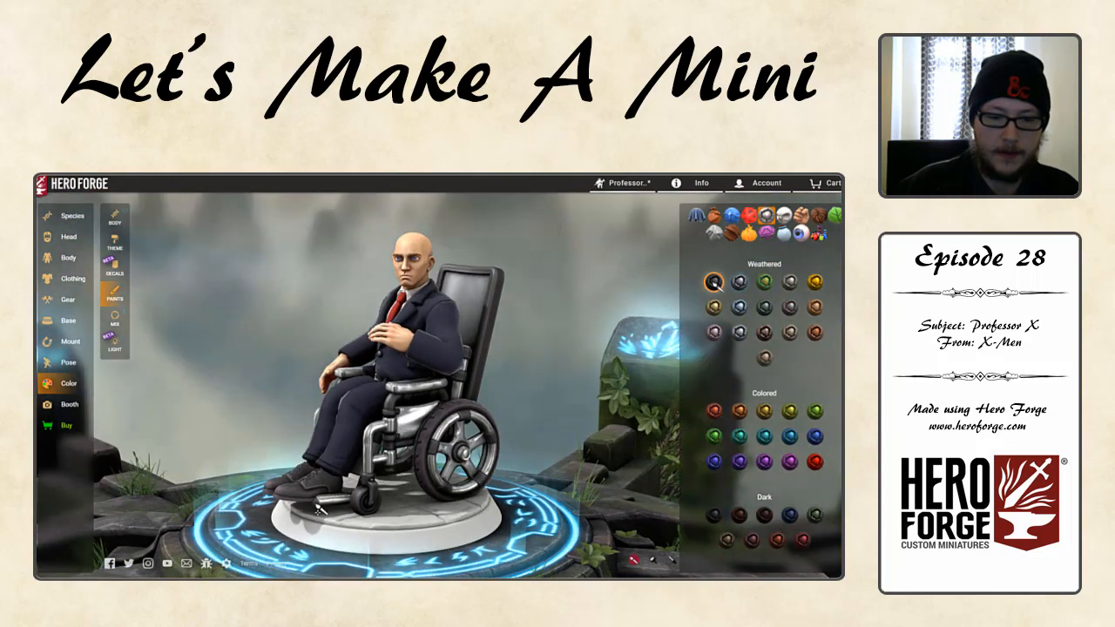
pyautogui.moveTo(435, 445); pyautogui.dragTo(510, 375)
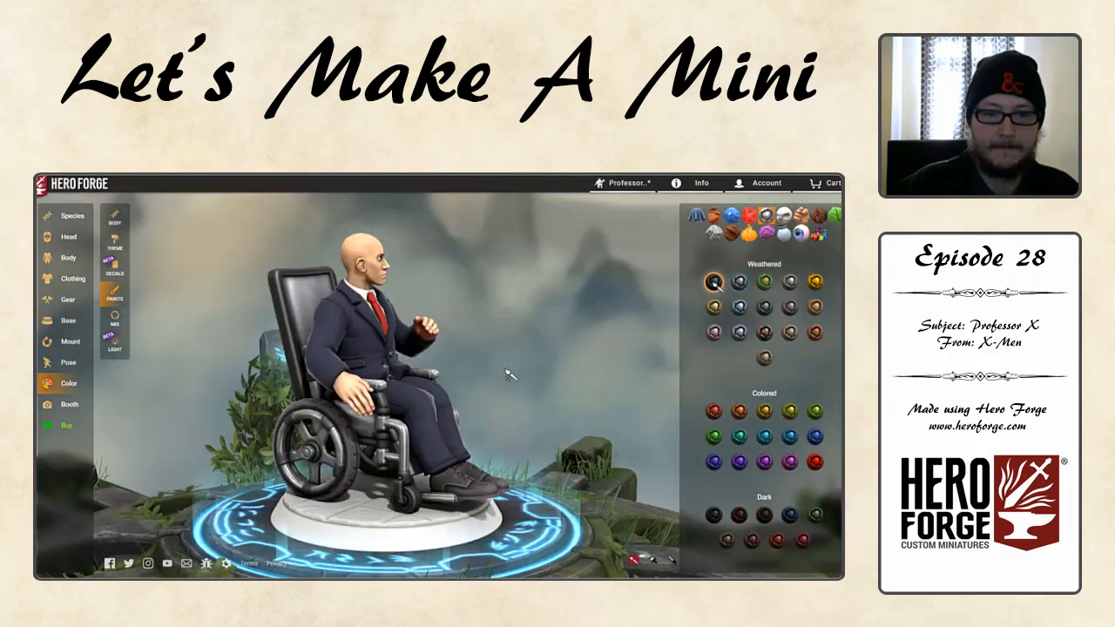
pyautogui.moveTo(418, 373); pyautogui.dragTo(315, 380)
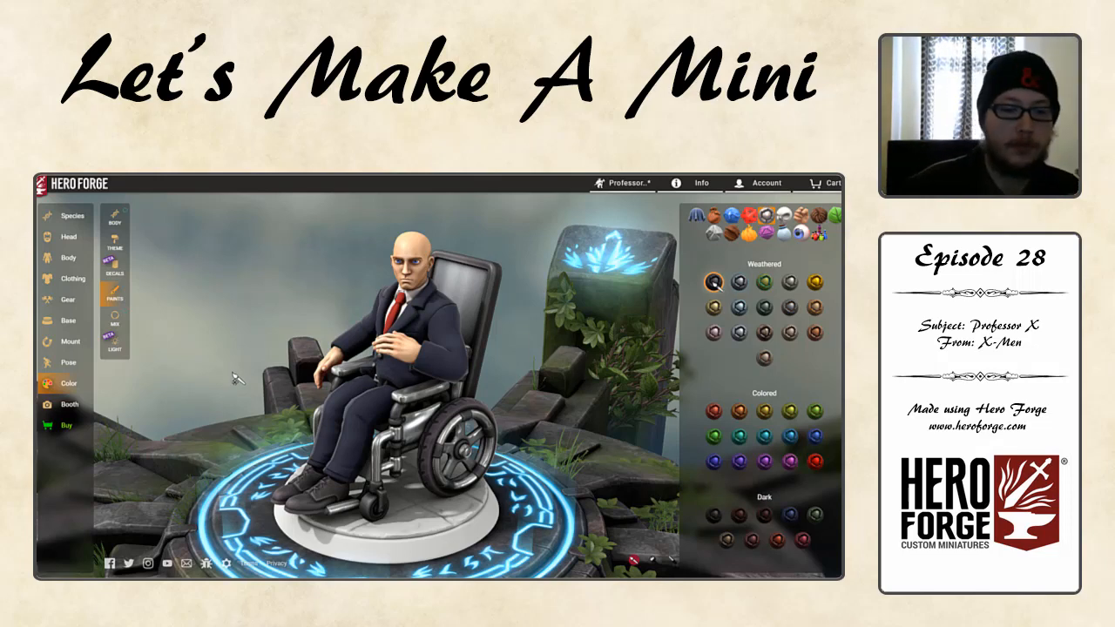
# - Paint the rim of the figure's round base with the third colour of the Base group, a black
pyautogui.click(732, 215)
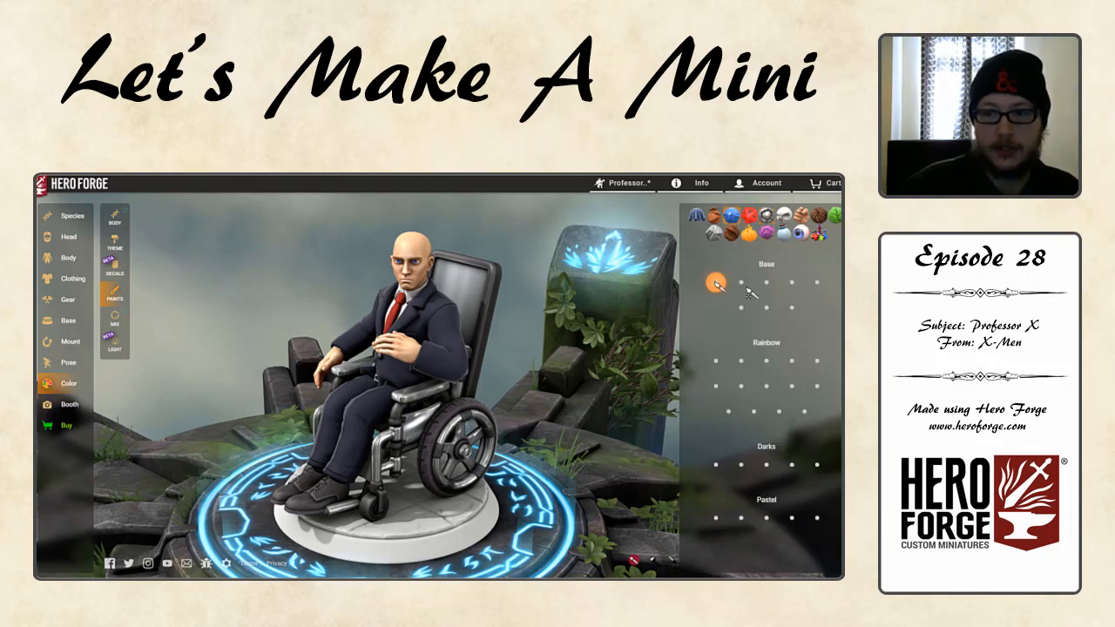
pyautogui.click(766, 282)
pyautogui.click(479, 533)
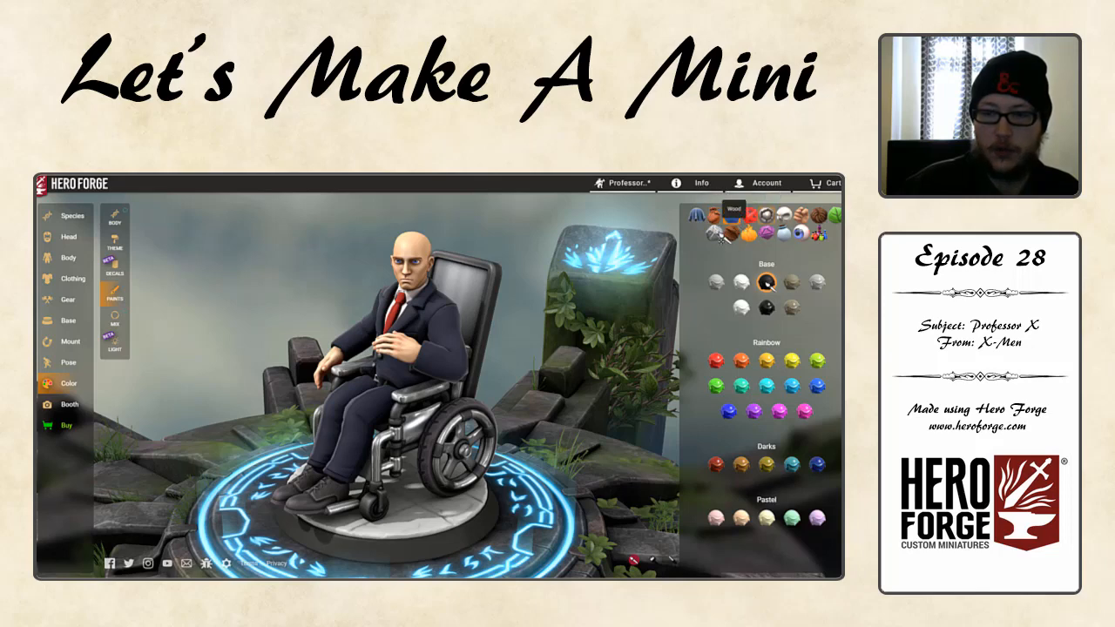
# - Try polished Slate Gray and the third polished stone colour on the base's top surface
pyautogui.click(715, 232)
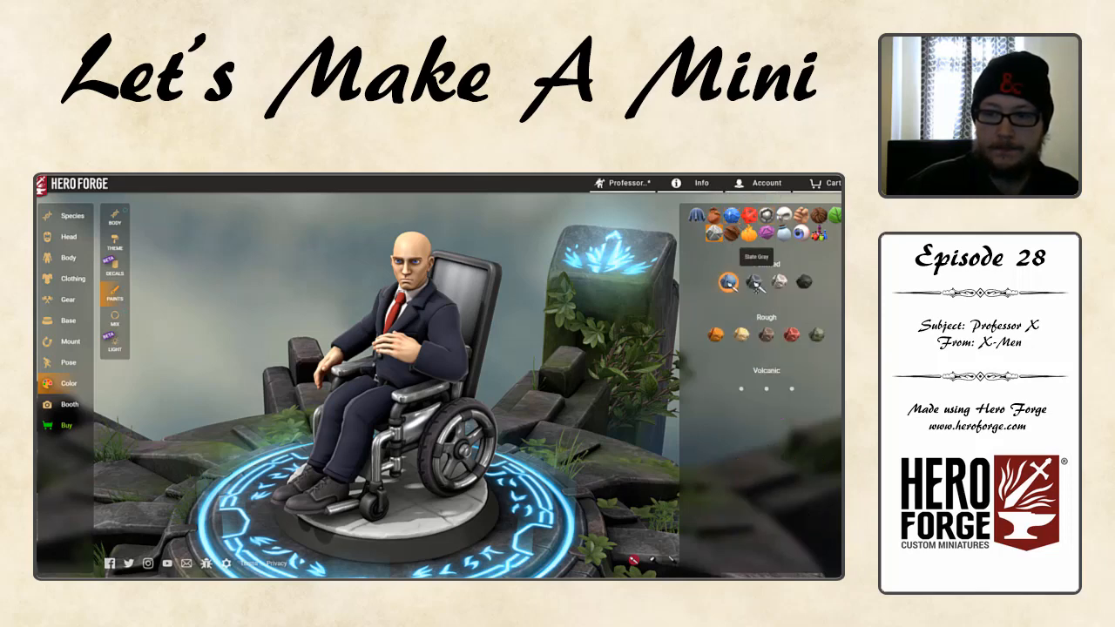
pyautogui.click(754, 282)
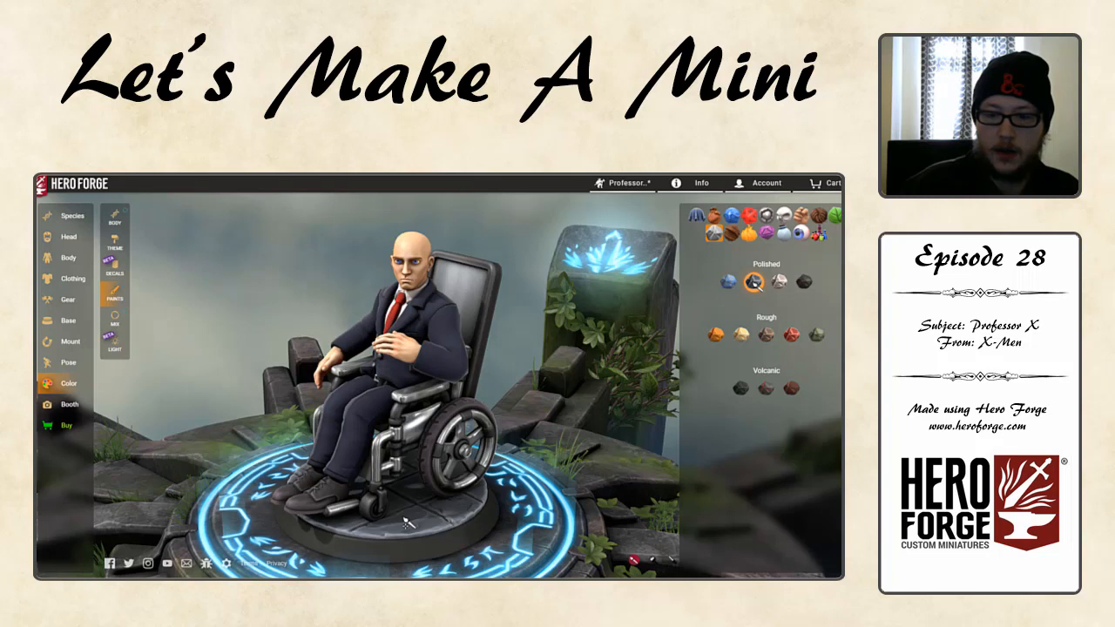
pyautogui.click(780, 283)
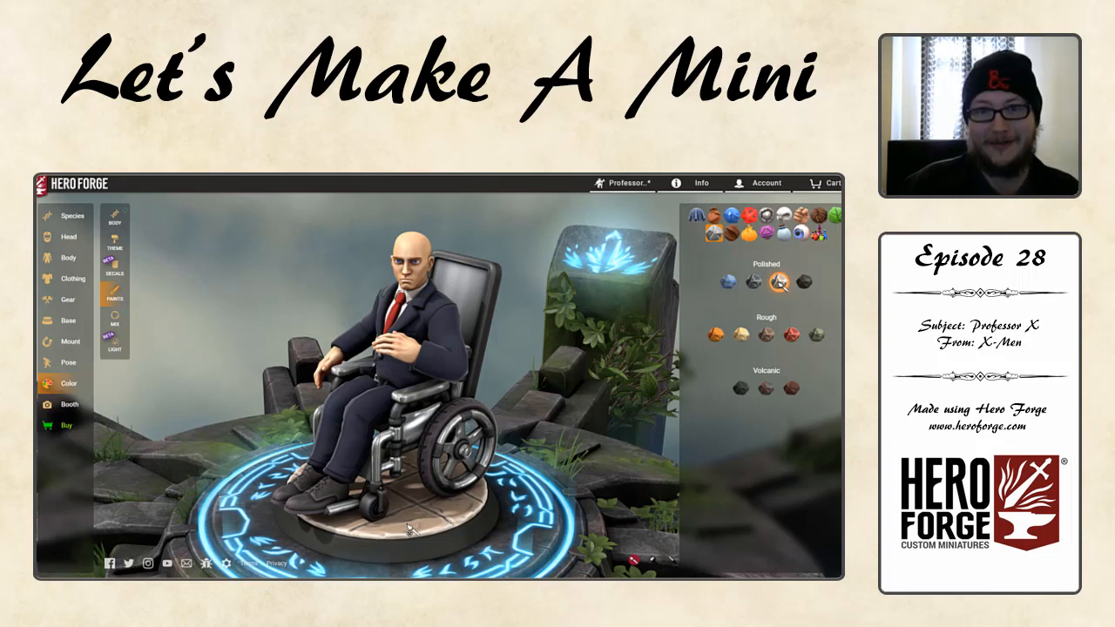
pyautogui.click(408, 529)
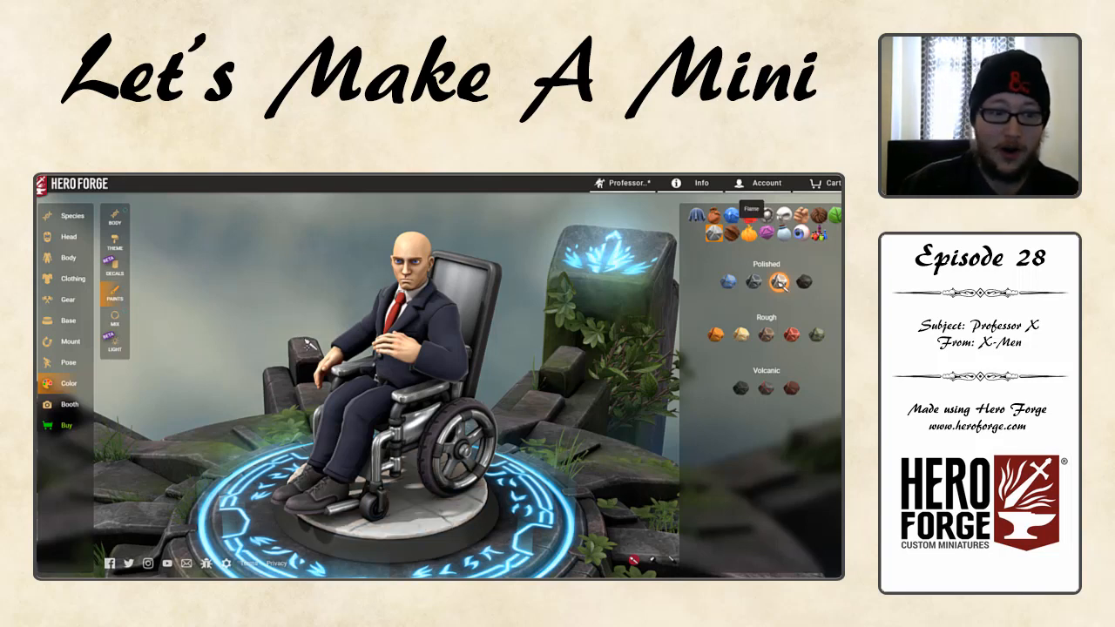
# - Switch the figure's base to one with a wooden-plank surface and reopen the paint colours
pyautogui.click(70, 328)
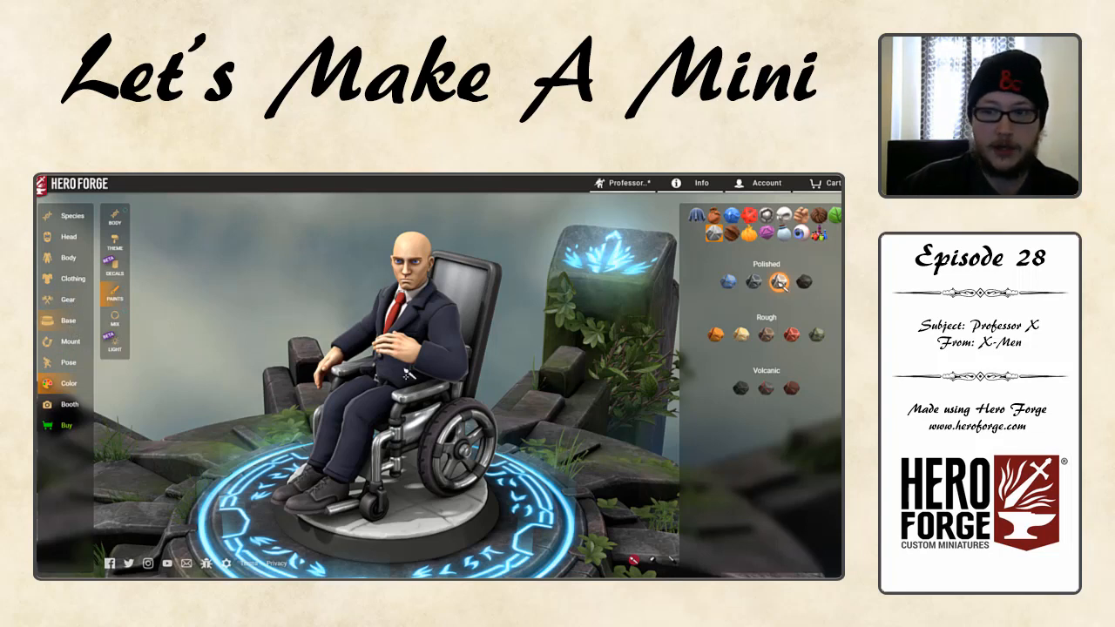
pyautogui.click(70, 385)
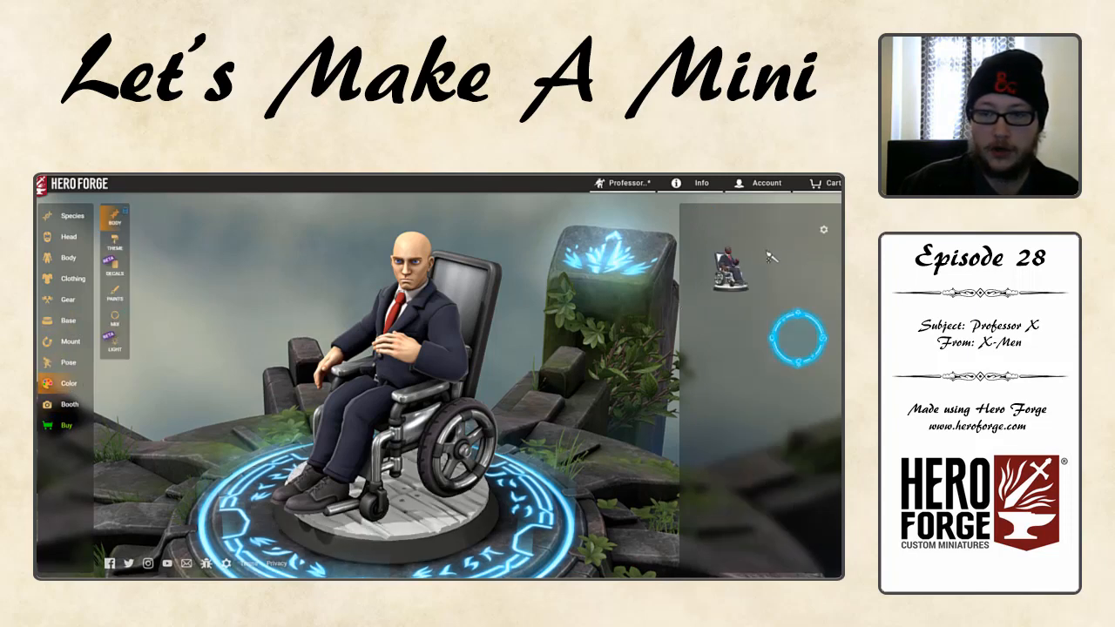
pyautogui.click(114, 293)
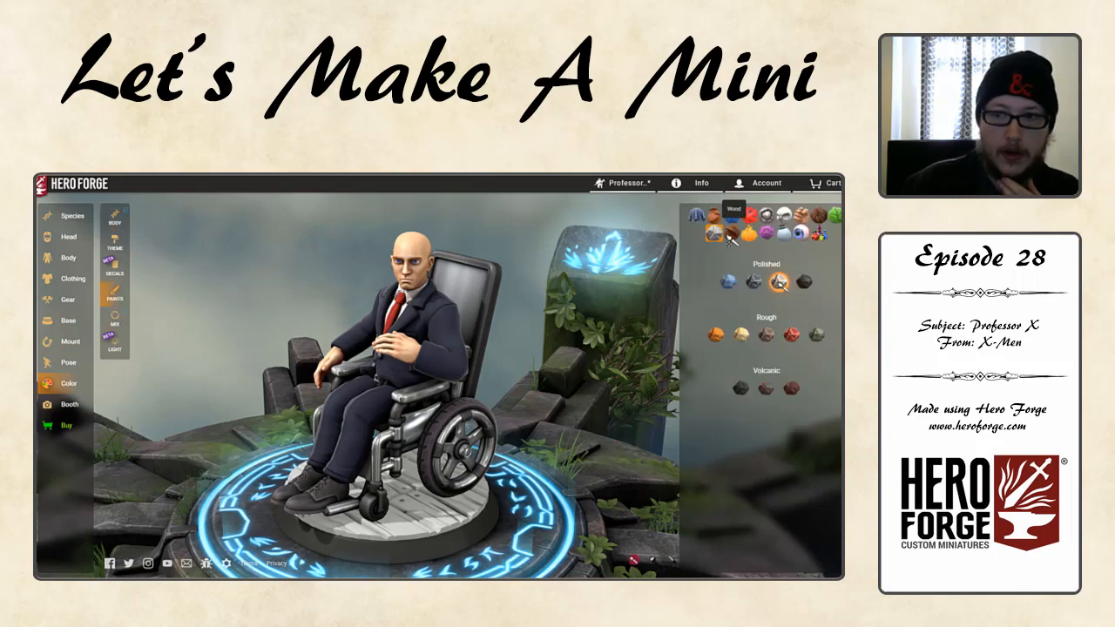
# - Paint the base's planks with the fourth Polished wood colour, after trying the third one
pyautogui.click(732, 214)
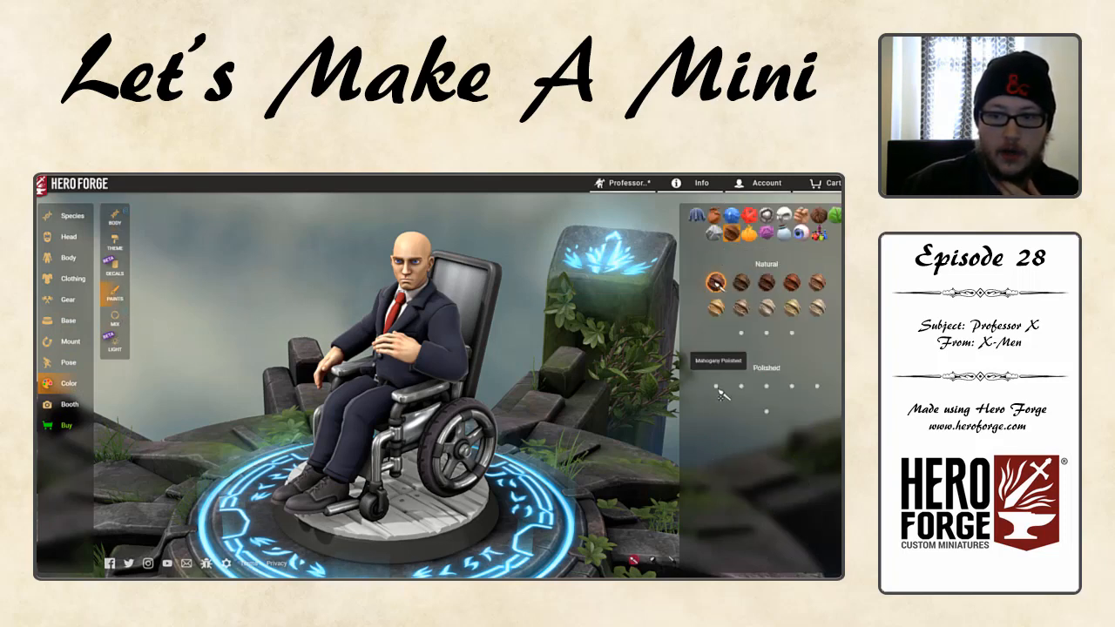
pyautogui.click(766, 388)
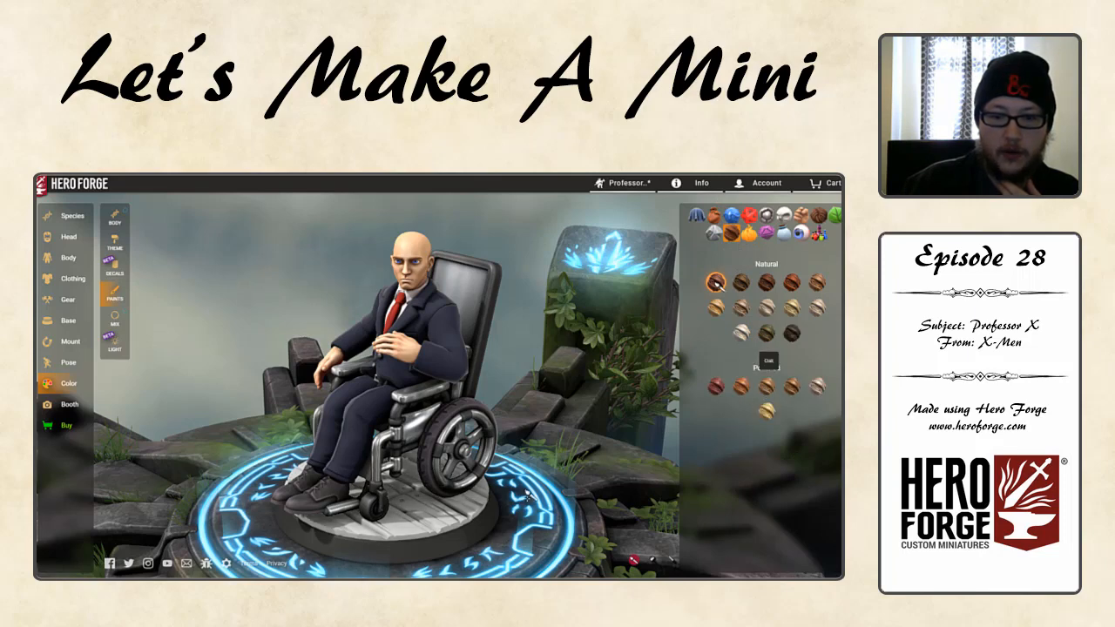
pyautogui.click(449, 521)
pyautogui.click(792, 388)
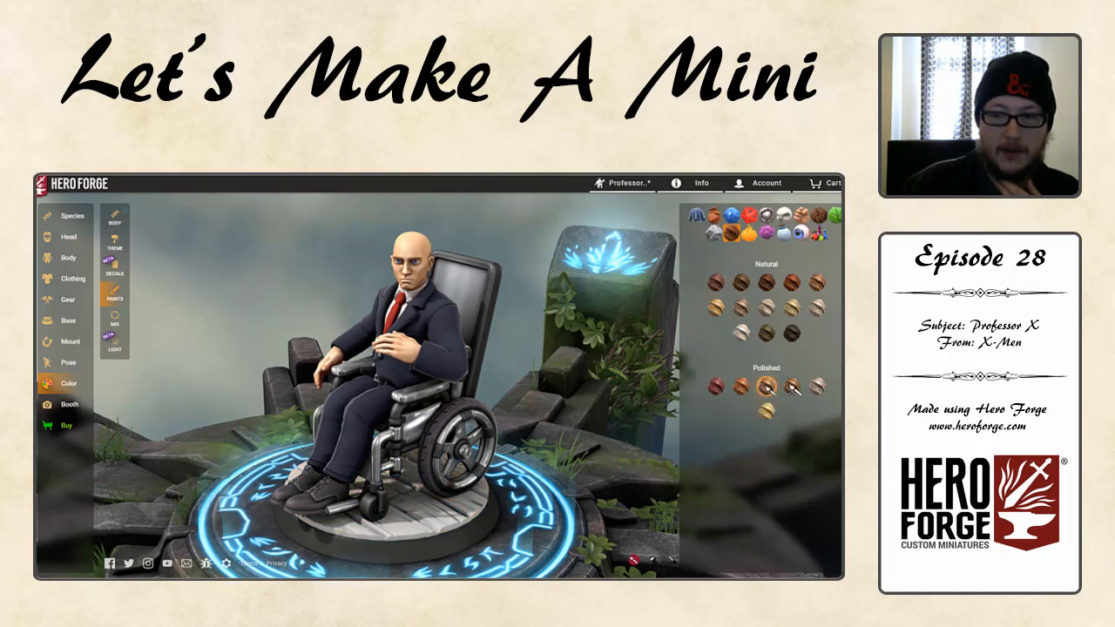
pyautogui.click(393, 523)
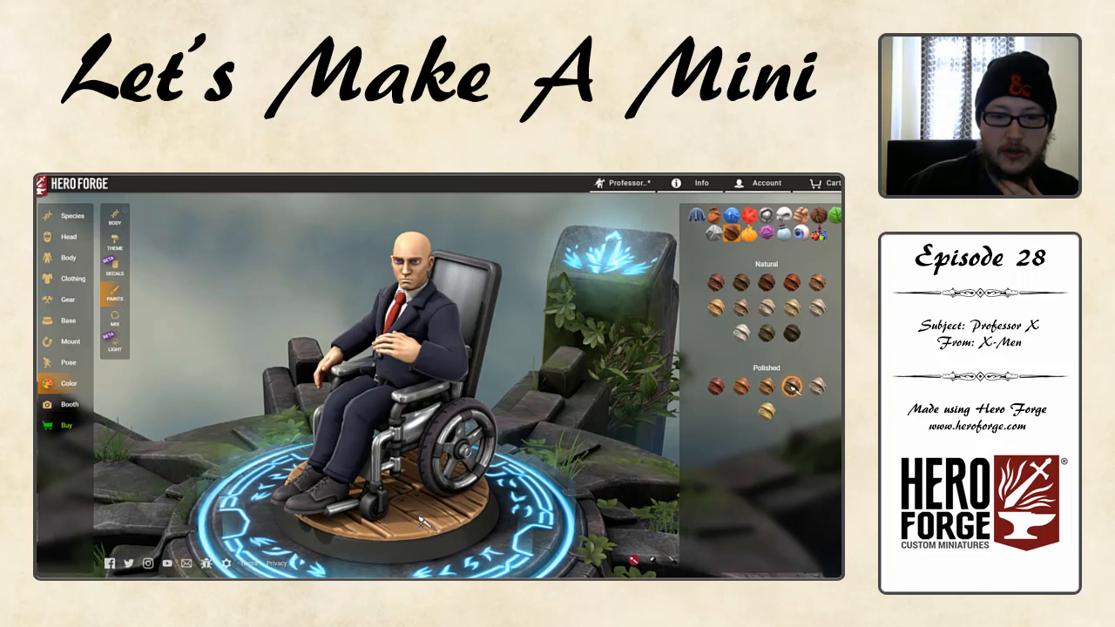
pyautogui.moveTo(455, 369); pyautogui.dragTo(485, 366)
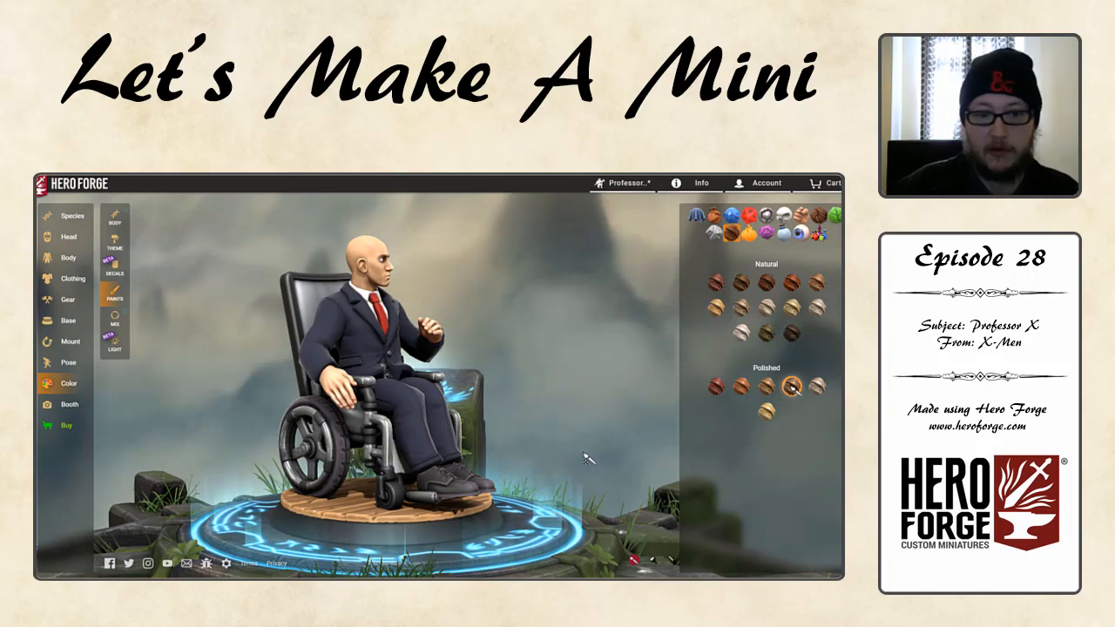
pyautogui.moveTo(597, 432); pyautogui.dragTo(157, 307)
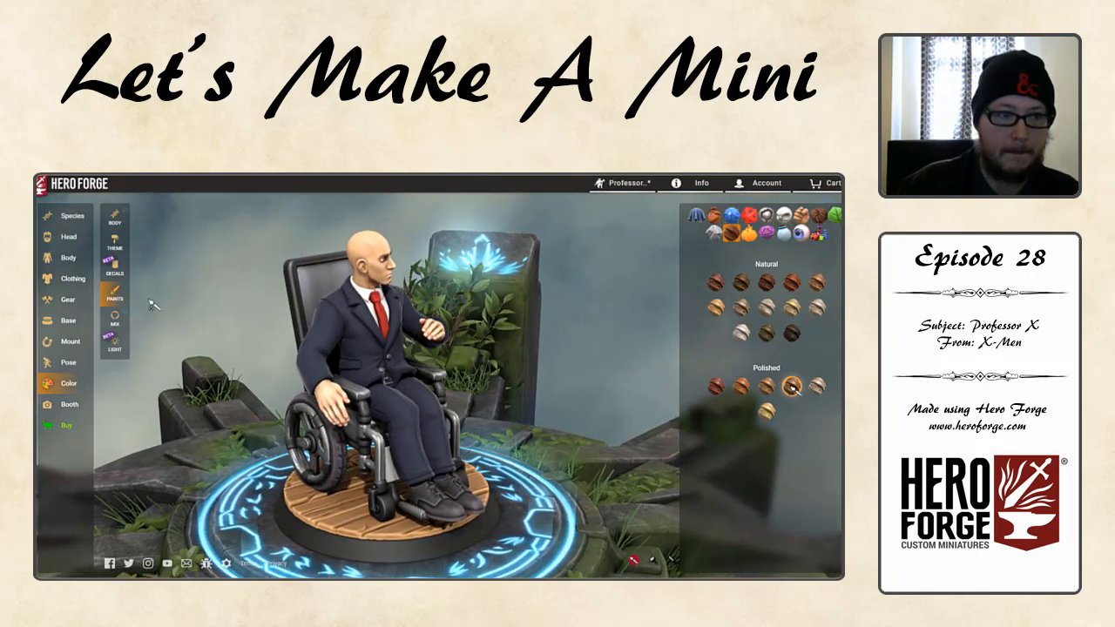
# - Place the small cylinder from the Sci-fi hand gear in the figure's right hand and paint it with Tornado of Coals
pyautogui.click(68, 300)
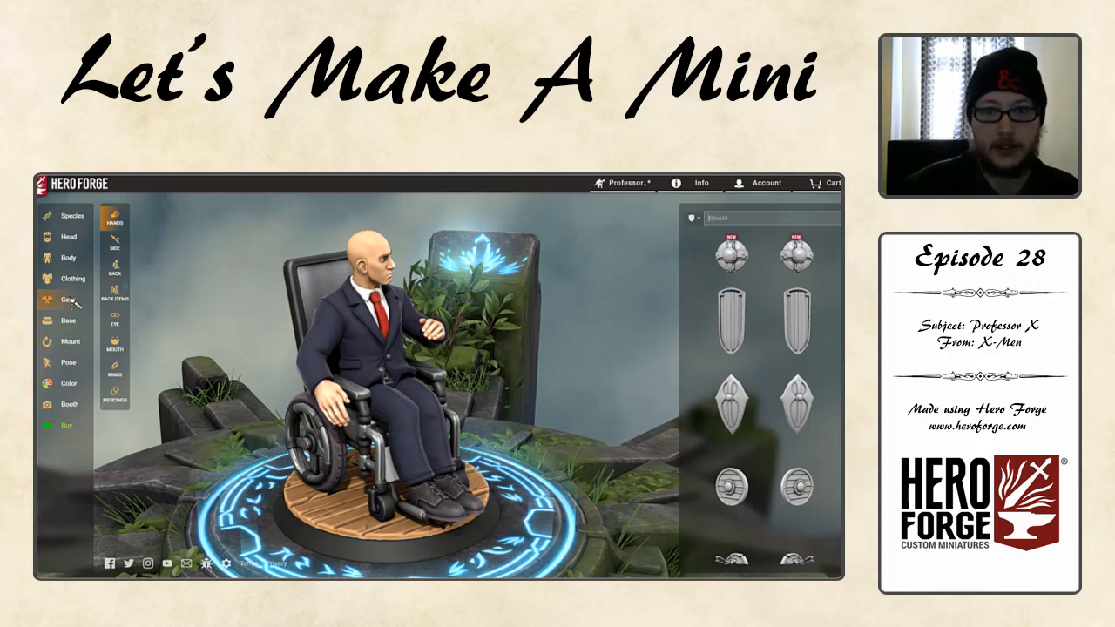
pyautogui.click(697, 219)
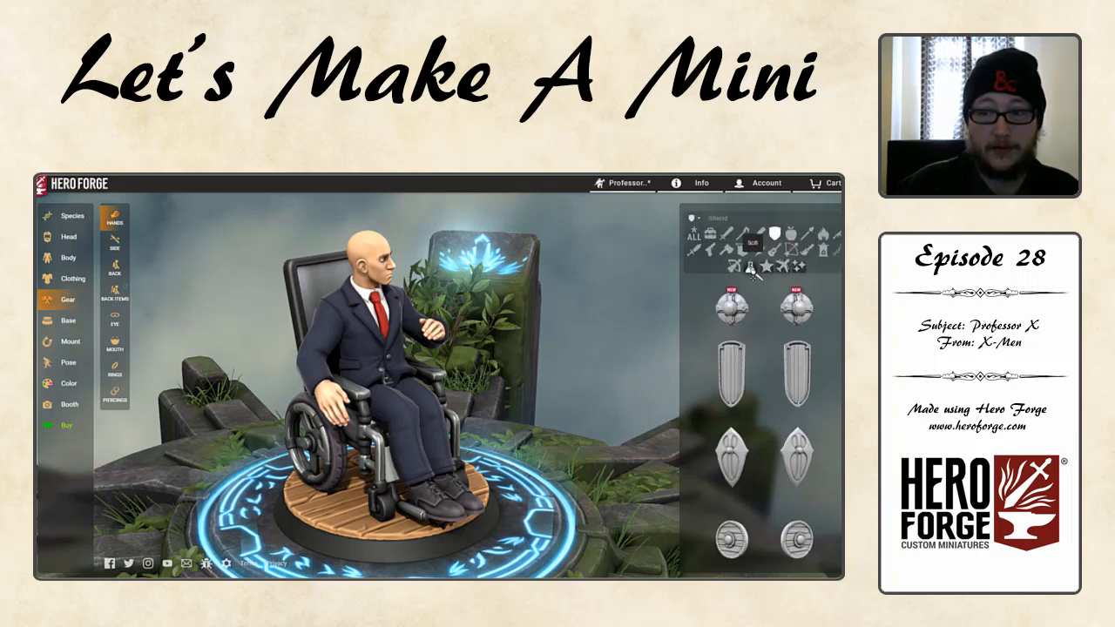
pyautogui.click(750, 267)
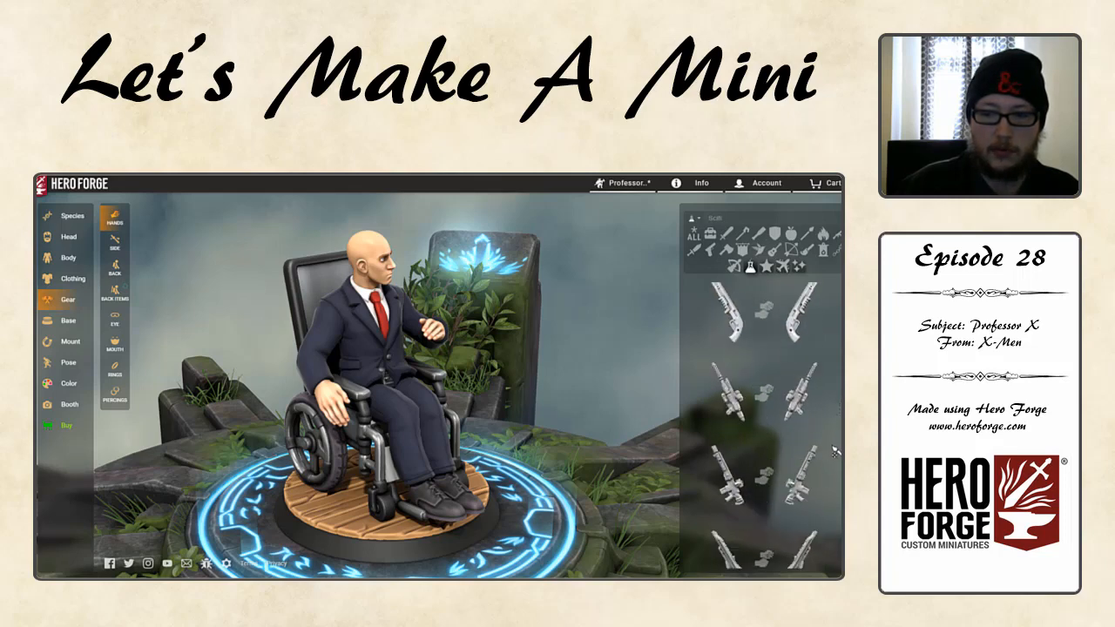
pyautogui.scroll(-10, 834, 464)
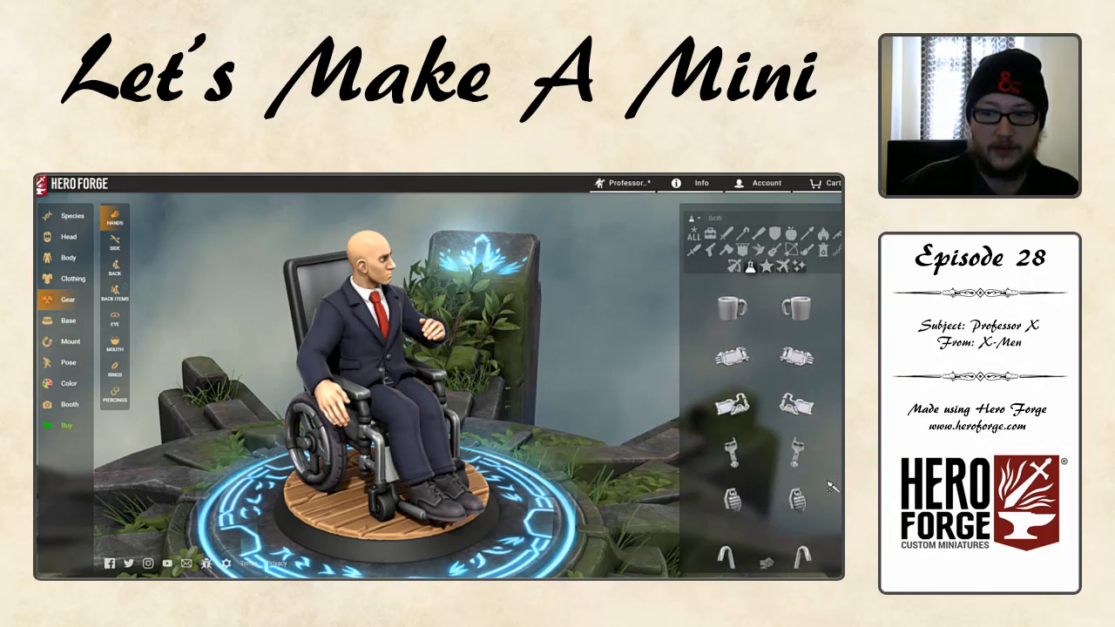
pyautogui.scroll(-10, 830, 493)
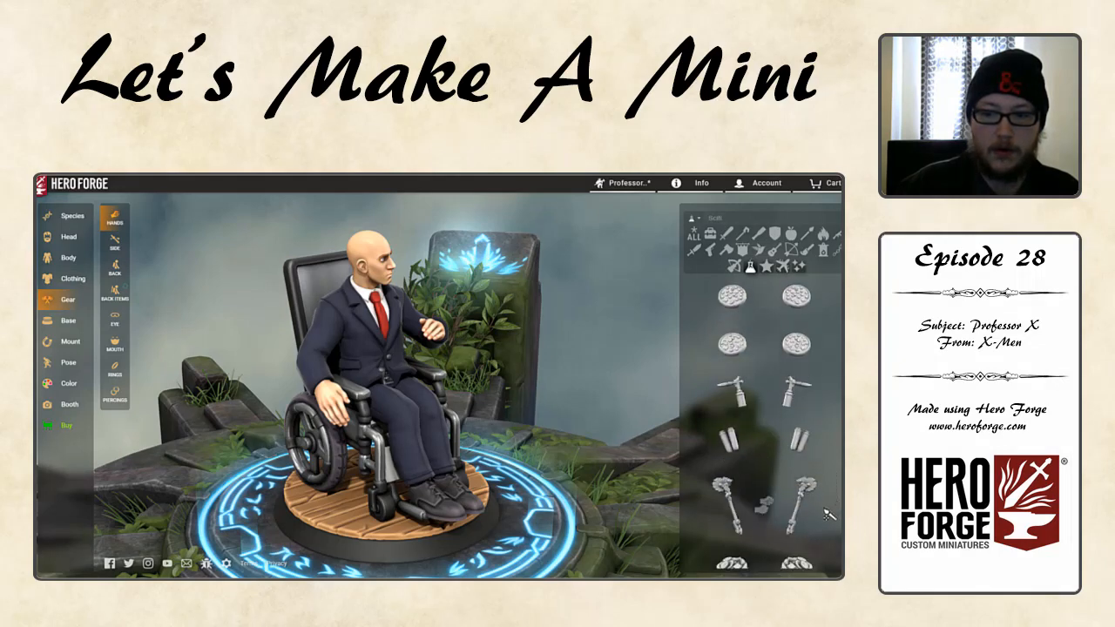
pyautogui.scroll(-5, 828, 519)
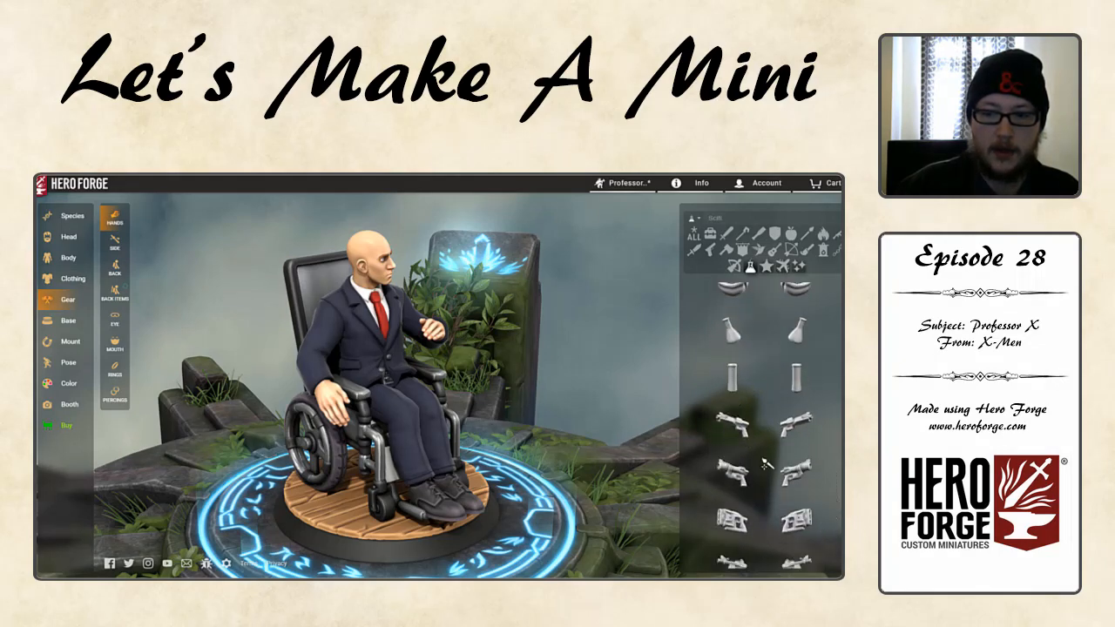
pyautogui.click(733, 380)
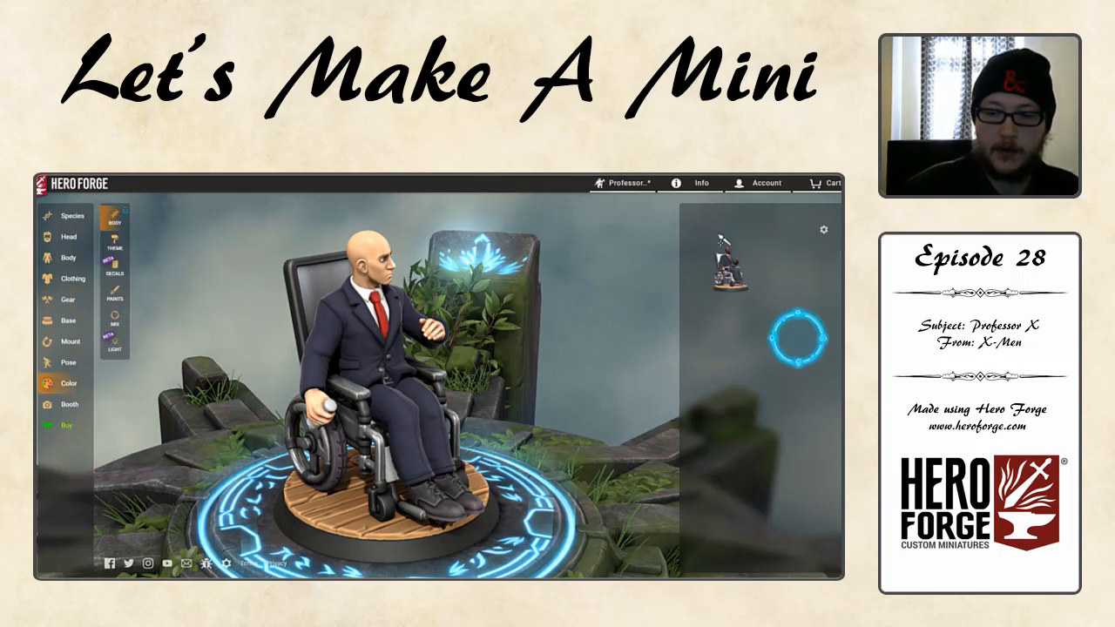
pyautogui.click(114, 321)
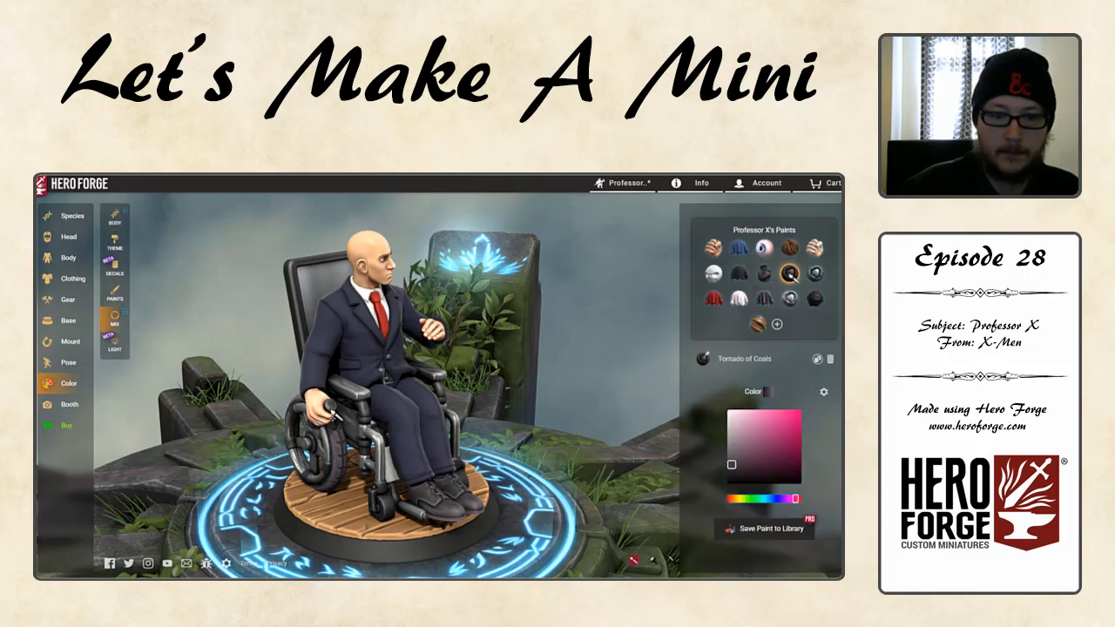
# - In the advanced pose settings, lower the right arm's elbow twist, slightly lower its shoulder twist and slightly raise its shoulder bend
pyautogui.click(70, 364)
pyautogui.click(116, 297)
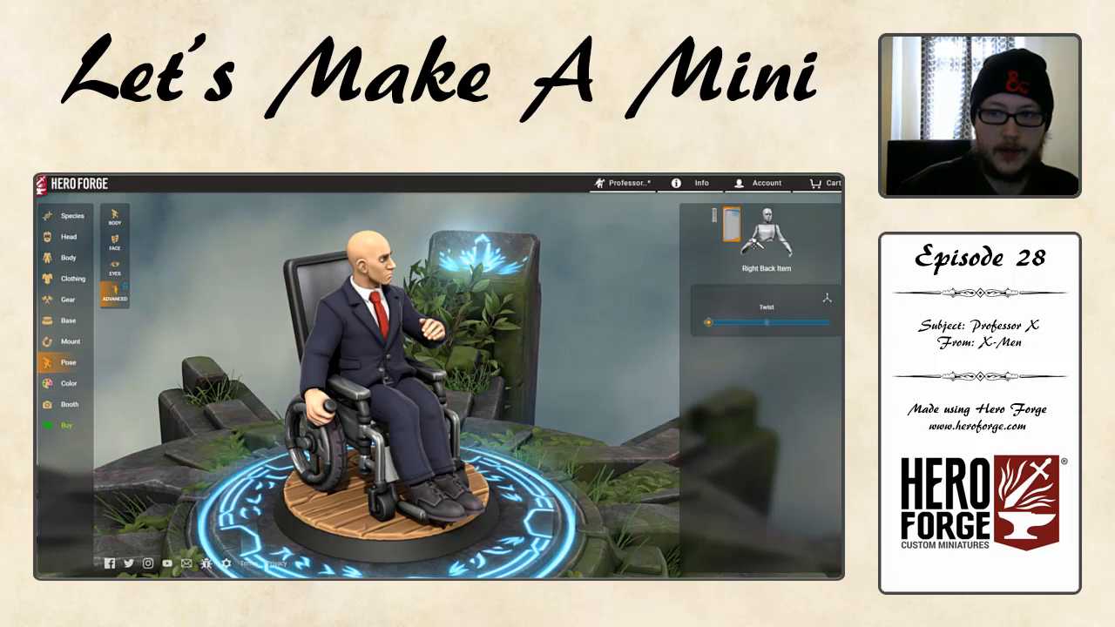
pyautogui.click(751, 231)
pyautogui.moveTo(803, 449); pyautogui.dragTo(757, 458)
pyautogui.moveTo(460, 460); pyautogui.dragTo(751, 438)
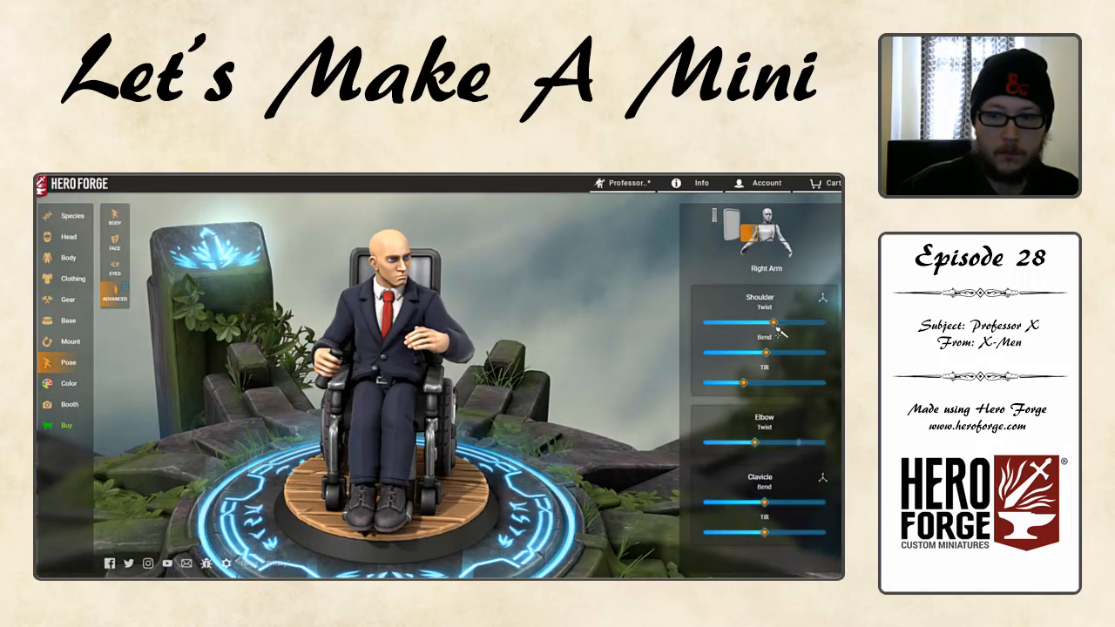
pyautogui.moveTo(775, 324); pyautogui.dragTo(767, 325)
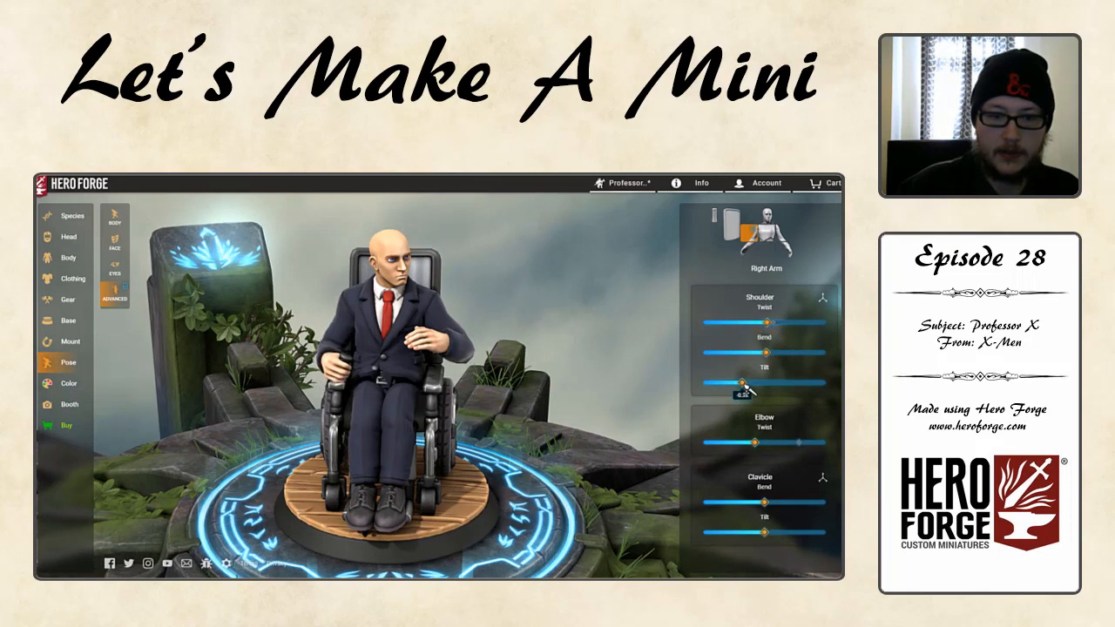
pyautogui.moveTo(768, 353); pyautogui.dragTo(773, 359)
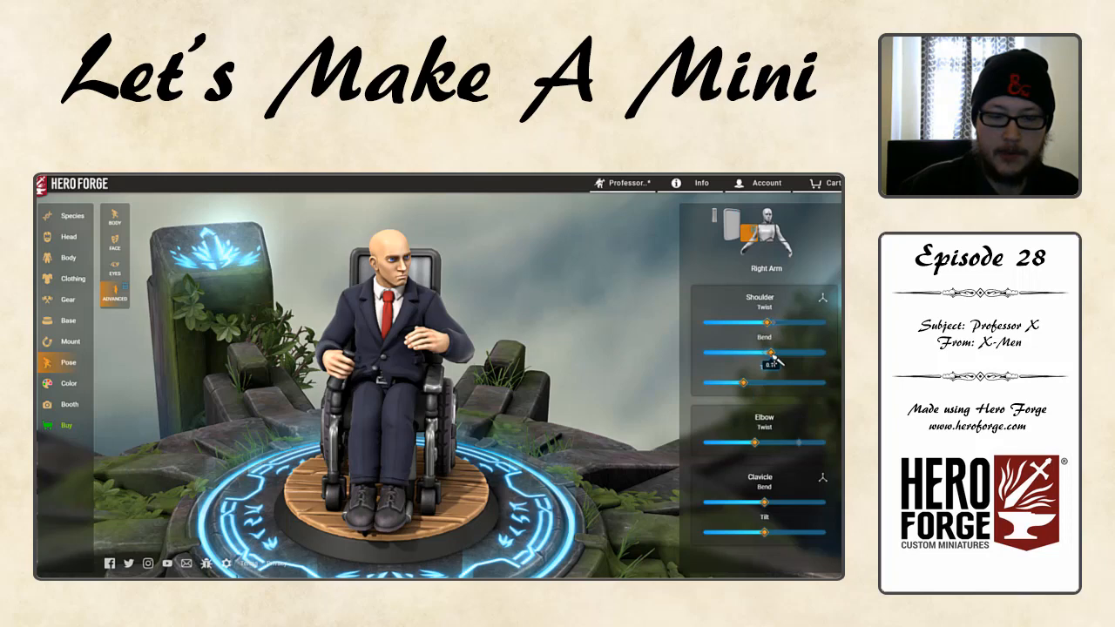
# - Adjust the right wrist holding the cylinder, raising its bend and fine-tuning its twist and tilt
pyautogui.moveTo(557, 460); pyautogui.dragTo(702, 457)
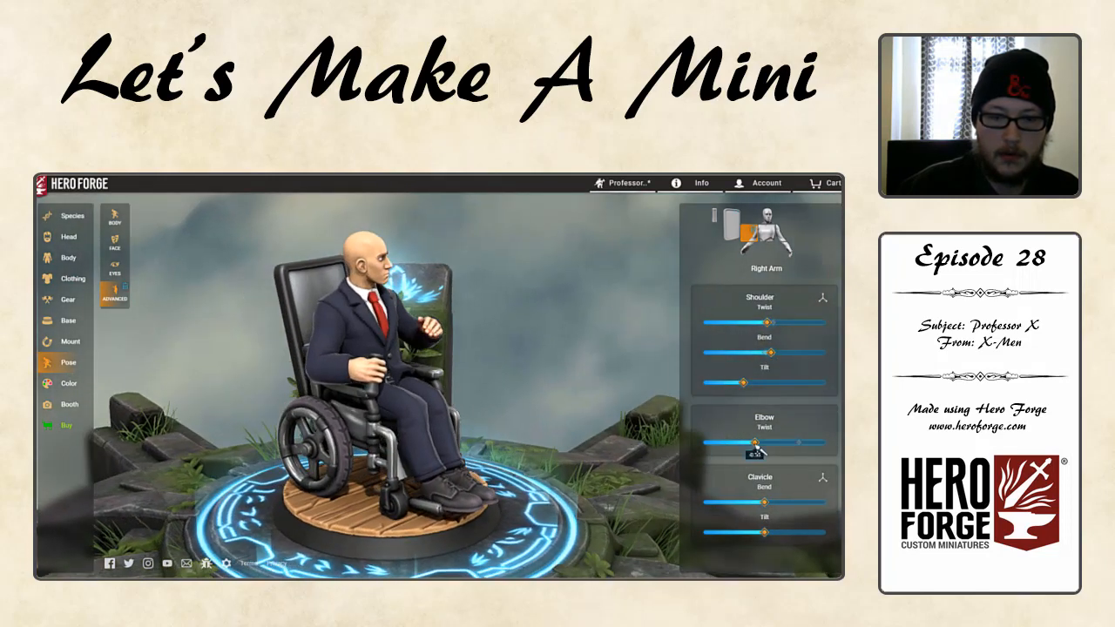
pyautogui.click(748, 252)
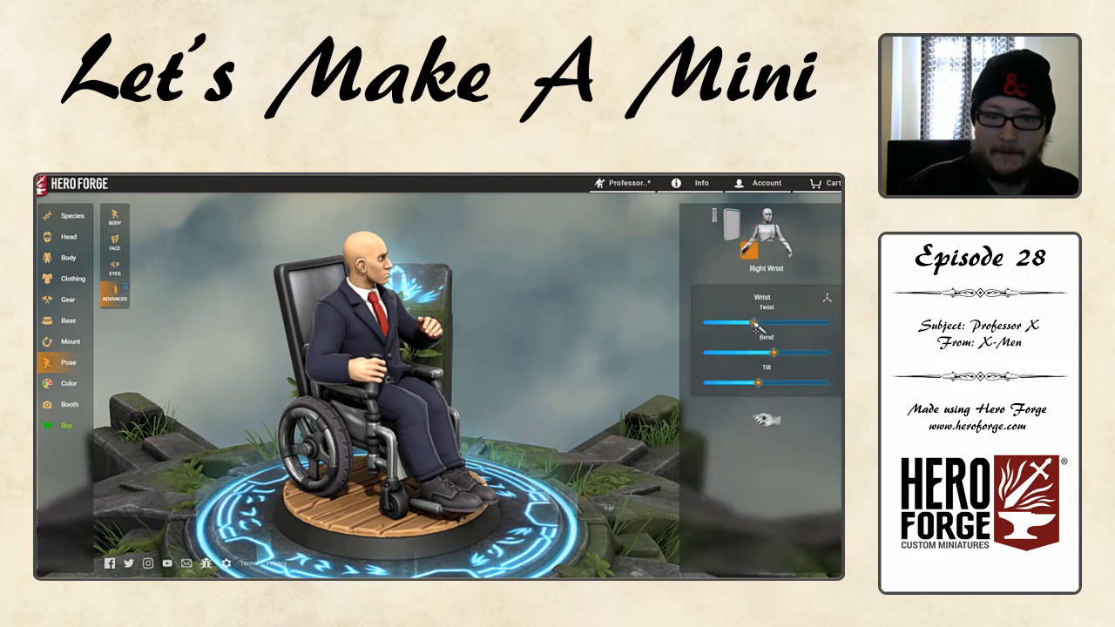
pyautogui.moveTo(755, 327); pyautogui.dragTo(760, 389)
pyautogui.moveTo(645, 403); pyautogui.dragTo(613, 333)
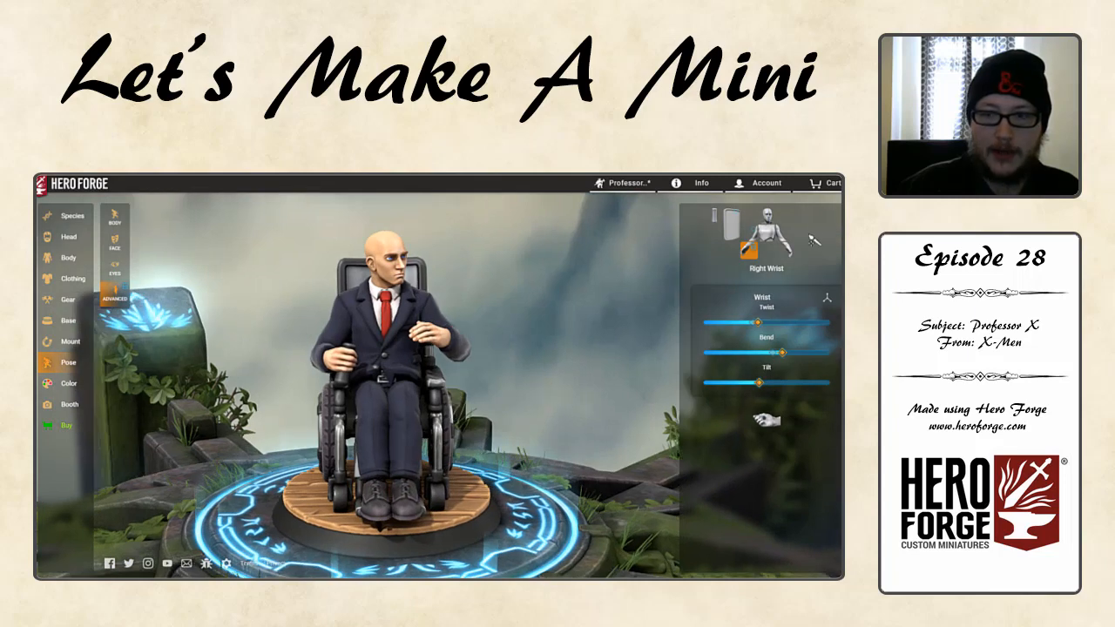
# - Raise the right shoulder's twist, bend and tilt, and slightly adjust the right clavicle's bend and tilt
pyautogui.click(747, 233)
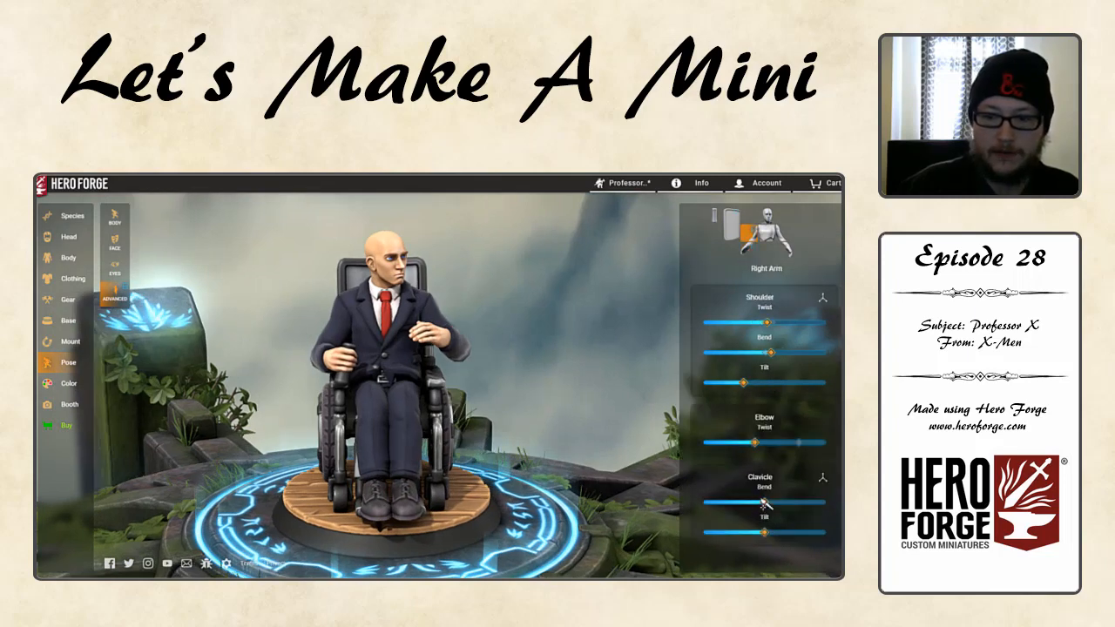
pyautogui.moveTo(764, 503)
pyautogui.mouseDown()
pyautogui.moveTo(752, 504)
pyautogui.moveTo(751, 535)
pyautogui.moveTo(765, 507)
pyautogui.mouseUp()
pyautogui.click(765, 535)
pyautogui.moveTo(772, 353); pyautogui.dragTo(771, 323)
pyautogui.moveTo(744, 383); pyautogui.dragTo(754, 390)
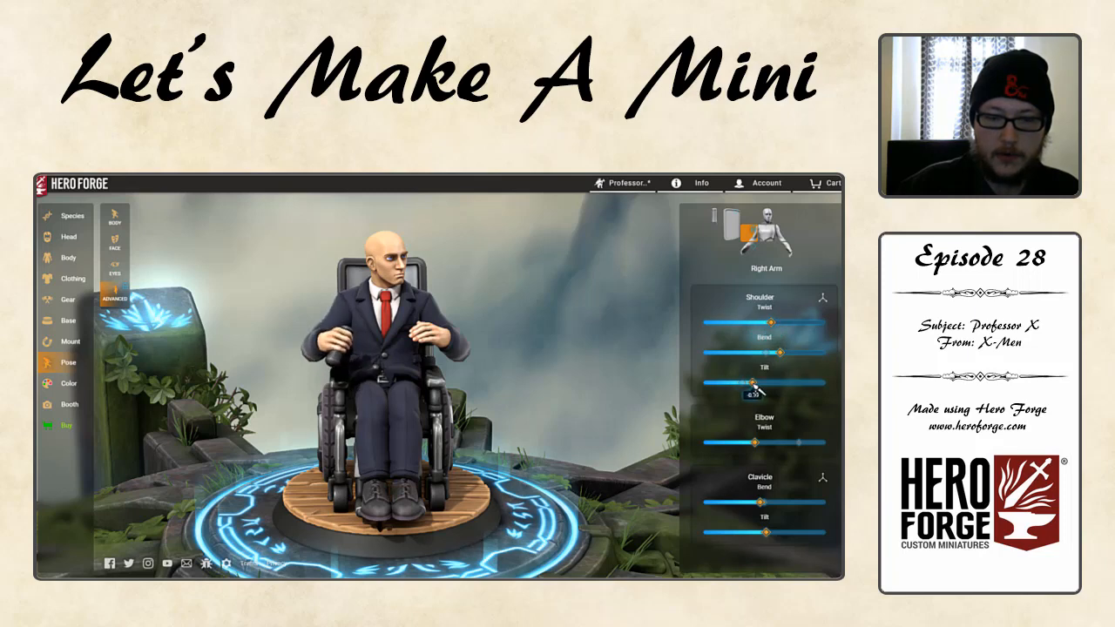
# - Raise the right shoulder's tilt to about the middle and slightly raise the elbow twist after trying larger twists
pyautogui.moveTo(626, 384); pyautogui.dragTo(762, 389)
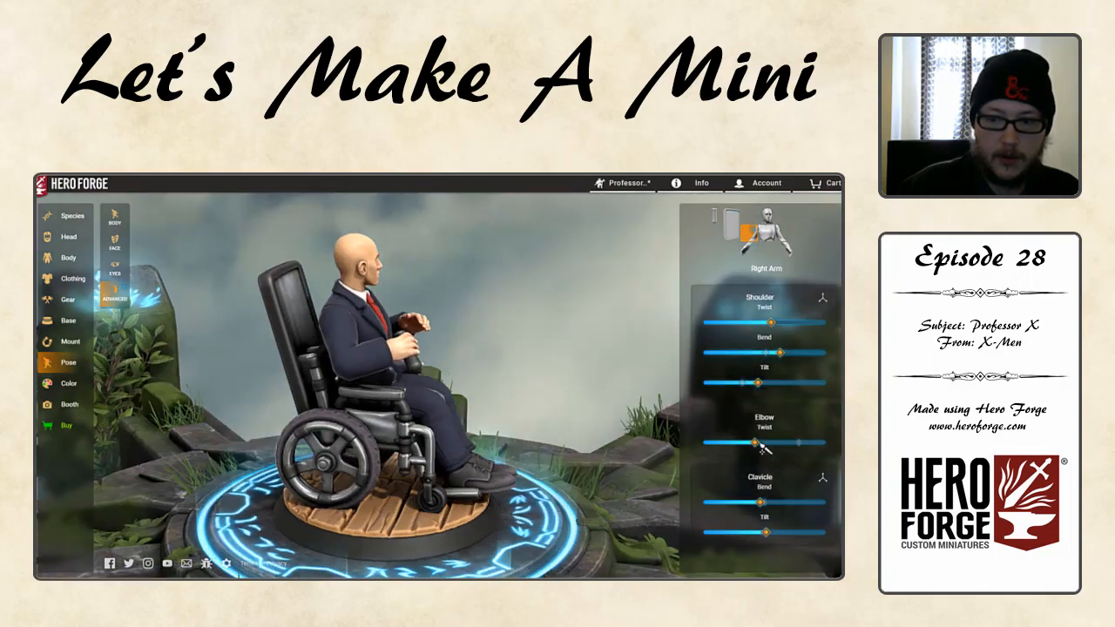
pyautogui.moveTo(764, 444); pyautogui.dragTo(778, 450)
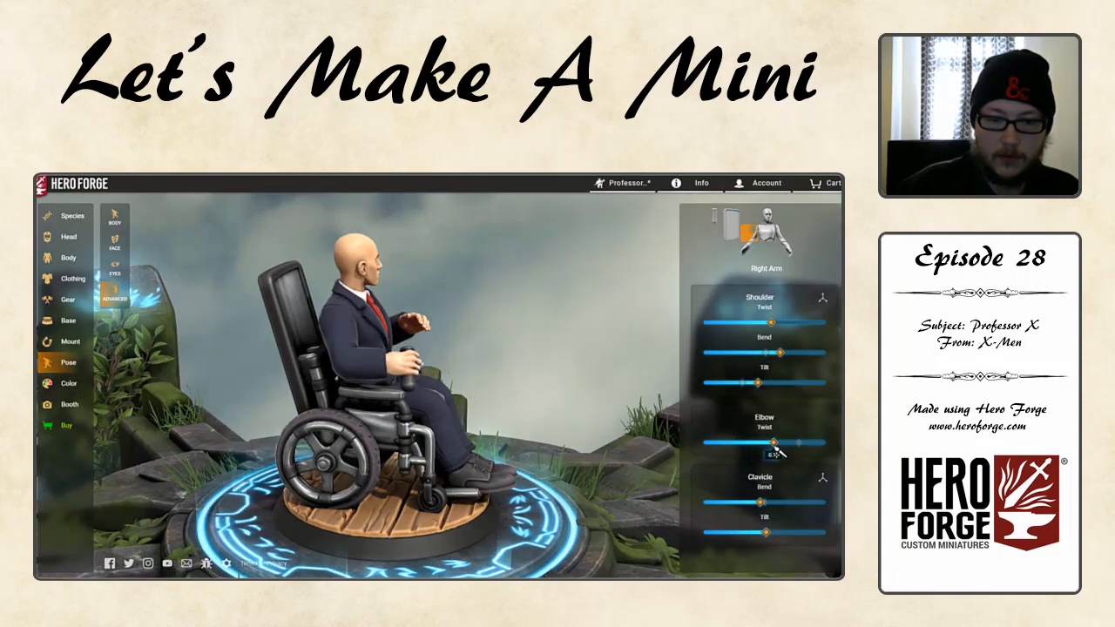
pyautogui.moveTo(758, 383); pyautogui.dragTo(765, 385)
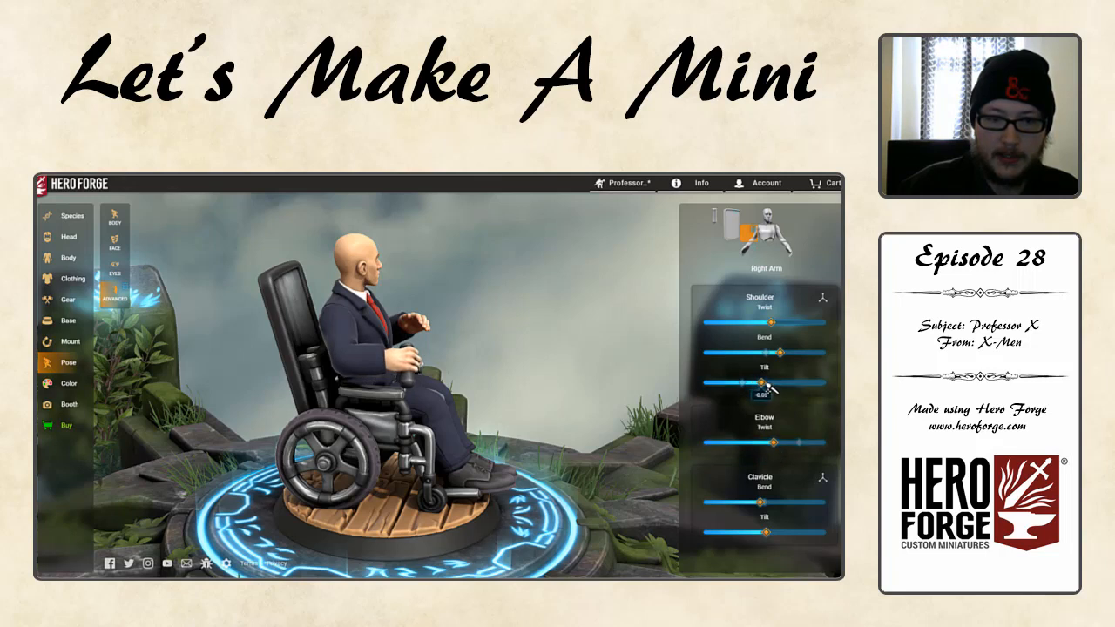
pyautogui.moveTo(771, 442); pyautogui.dragTo(784, 446)
pyautogui.moveTo(660, 457); pyautogui.dragTo(504, 456)
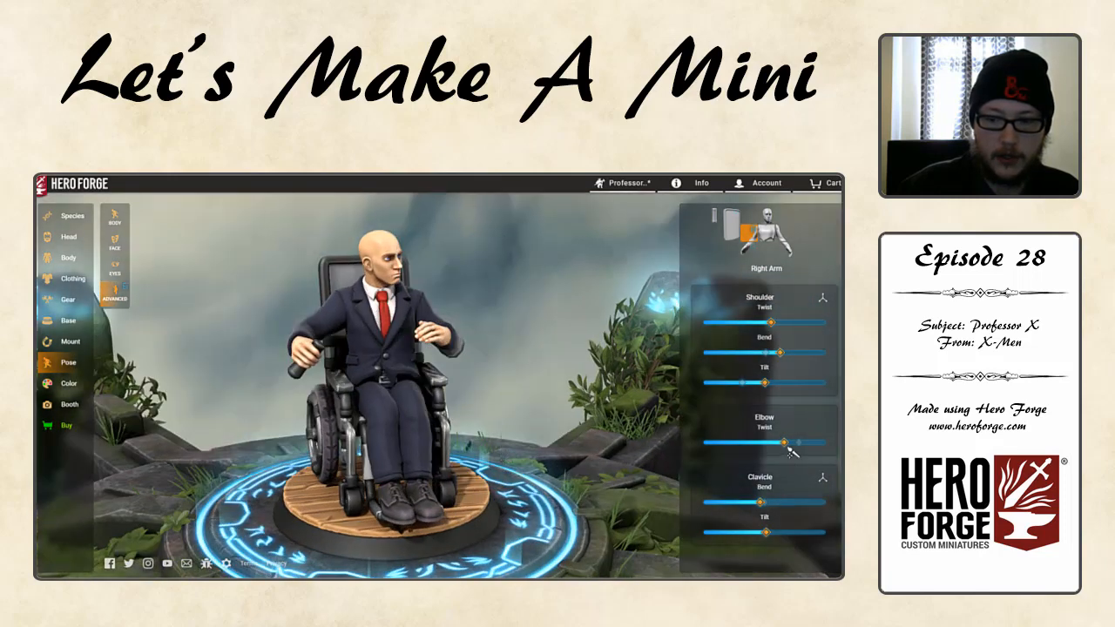
pyautogui.moveTo(787, 444); pyautogui.dragTo(758, 446)
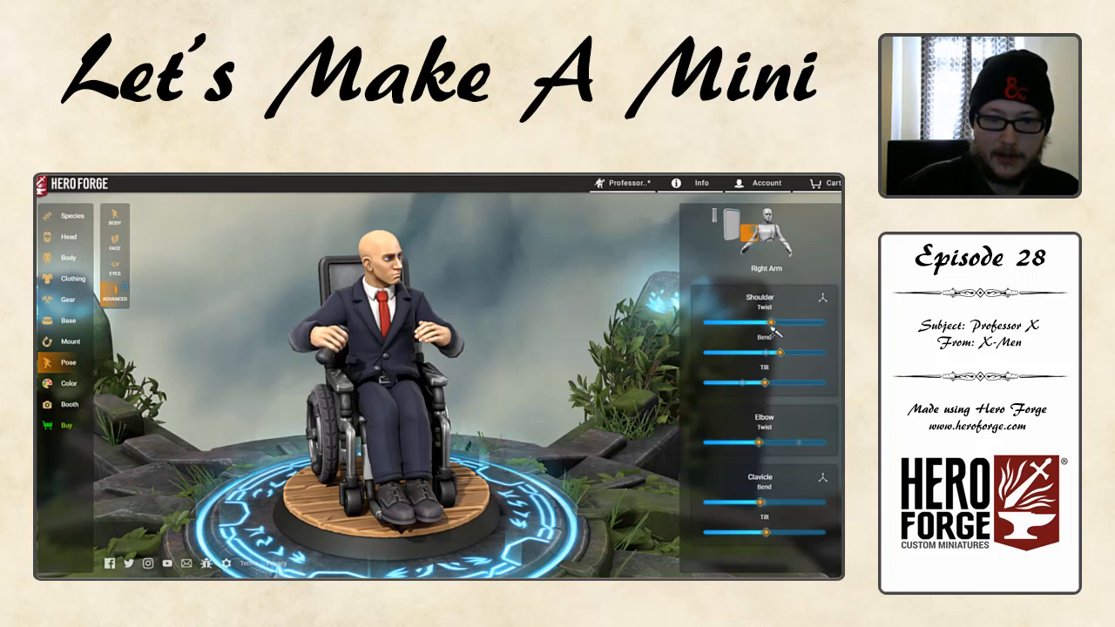
# - Lower the right shoulder's twist, slightly raise its bend and the elbow twist, and turn the wrist with more twist and less bend
pyautogui.moveTo(772, 323); pyautogui.dragTo(790, 360)
pyautogui.moveTo(759, 443); pyautogui.dragTo(769, 448)
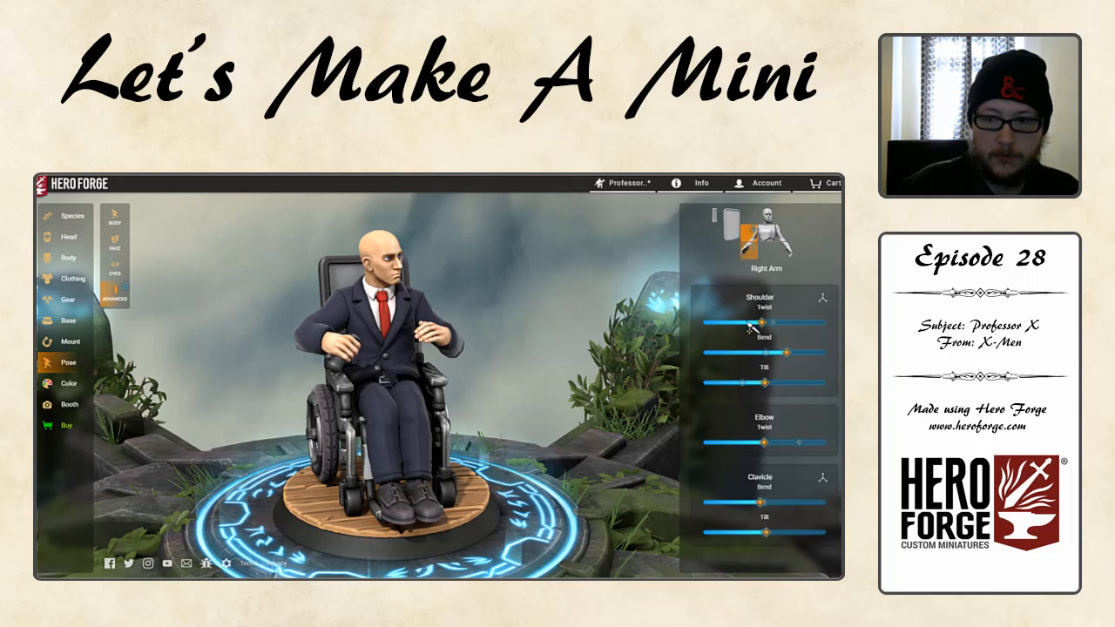
pyautogui.click(748, 251)
pyautogui.moveTo(764, 327); pyautogui.dragTo(770, 364)
# - Lower the right clavicle's tilt and reduce the right shoulder's bend and twist to bring the forearm down toward the armrest
pyautogui.click(748, 235)
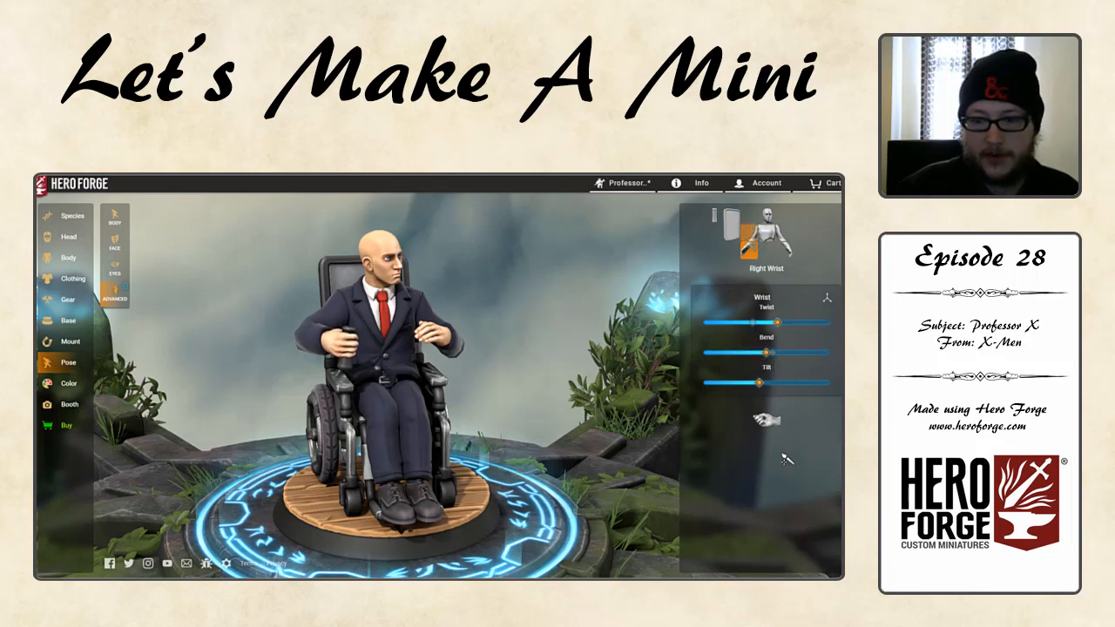
pyautogui.moveTo(760, 510); pyautogui.dragTo(741, 544)
pyautogui.moveTo(770, 385)
pyautogui.mouseDown()
pyautogui.moveTo(768, 364)
pyautogui.moveTo(794, 358)
pyautogui.moveTo(772, 366)
pyautogui.mouseUp()
pyautogui.moveTo(270, 436); pyautogui.dragTo(272, 436)
pyautogui.moveTo(751, 327); pyautogui.dragTo(755, 332)
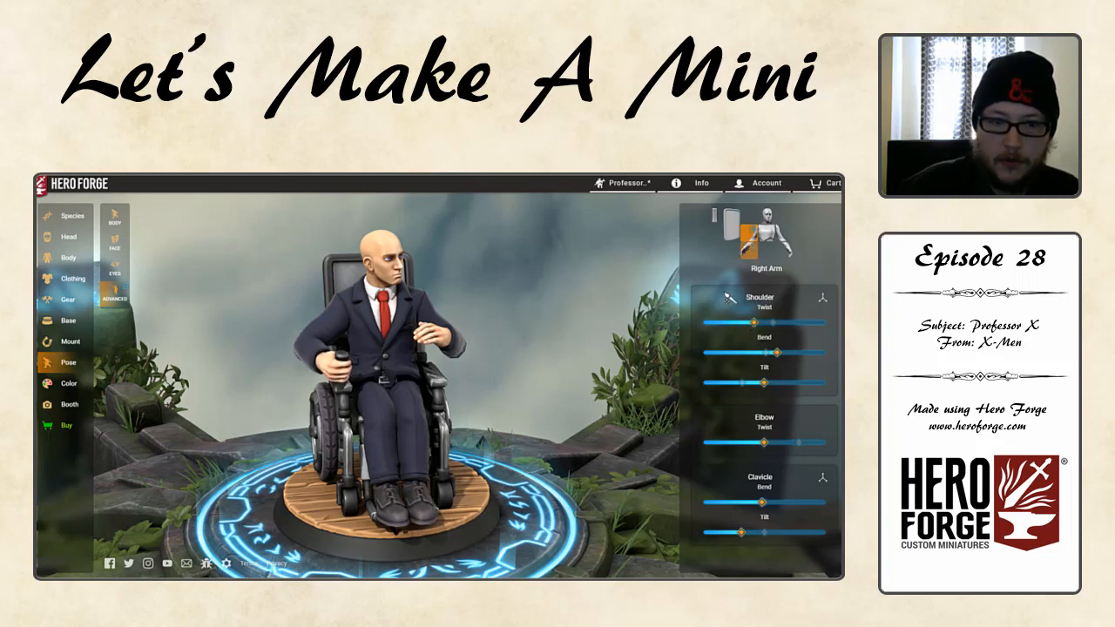
# - Slightly lower the right wrist's bend and tilt and raise its twist a little
pyautogui.click(748, 250)
pyautogui.moveTo(768, 354); pyautogui.dragTo(785, 329)
pyautogui.moveTo(766, 382); pyautogui.dragTo(754, 390)
pyautogui.moveTo(244, 419); pyautogui.dragTo(139, 416)
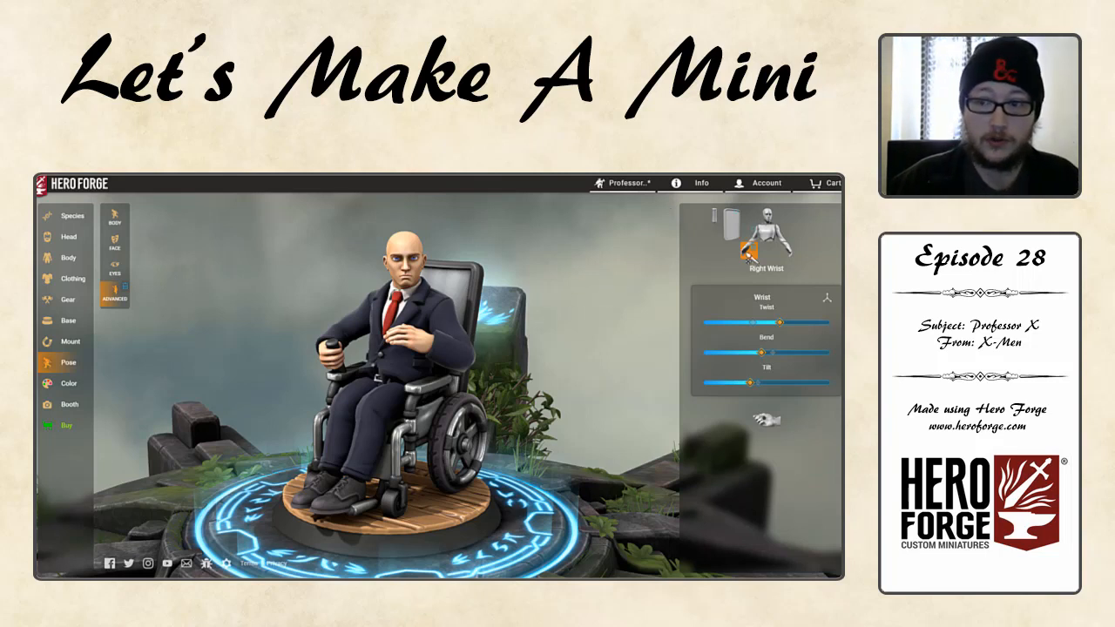
# - Set the left hand's pose to Relaxed, comparing it with the Cup Grip pose
pyautogui.click(782, 242)
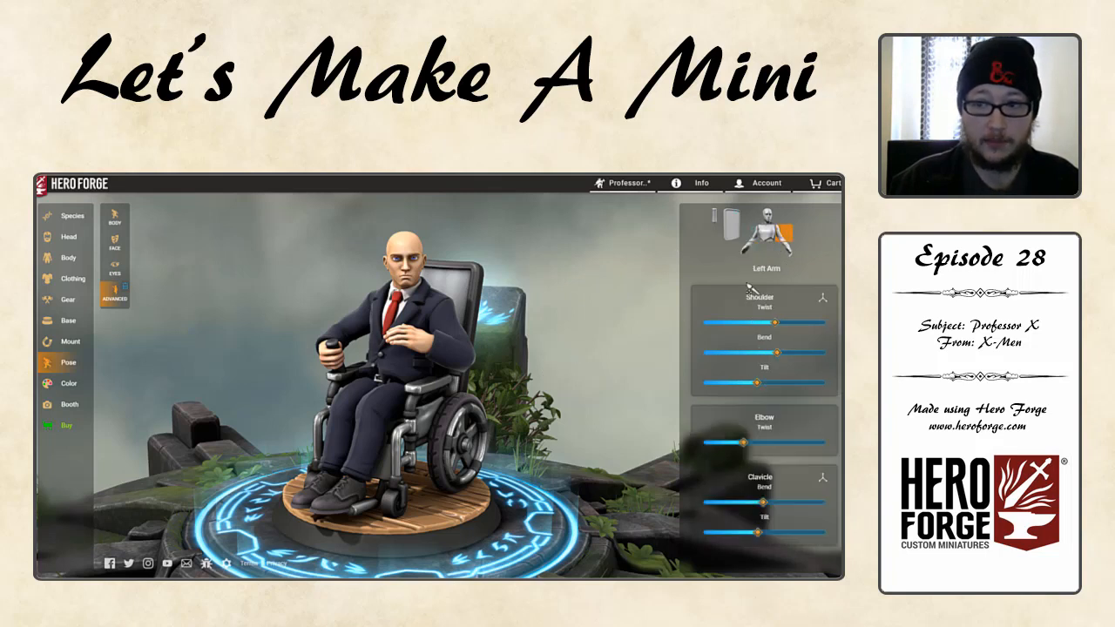
pyautogui.click(789, 254)
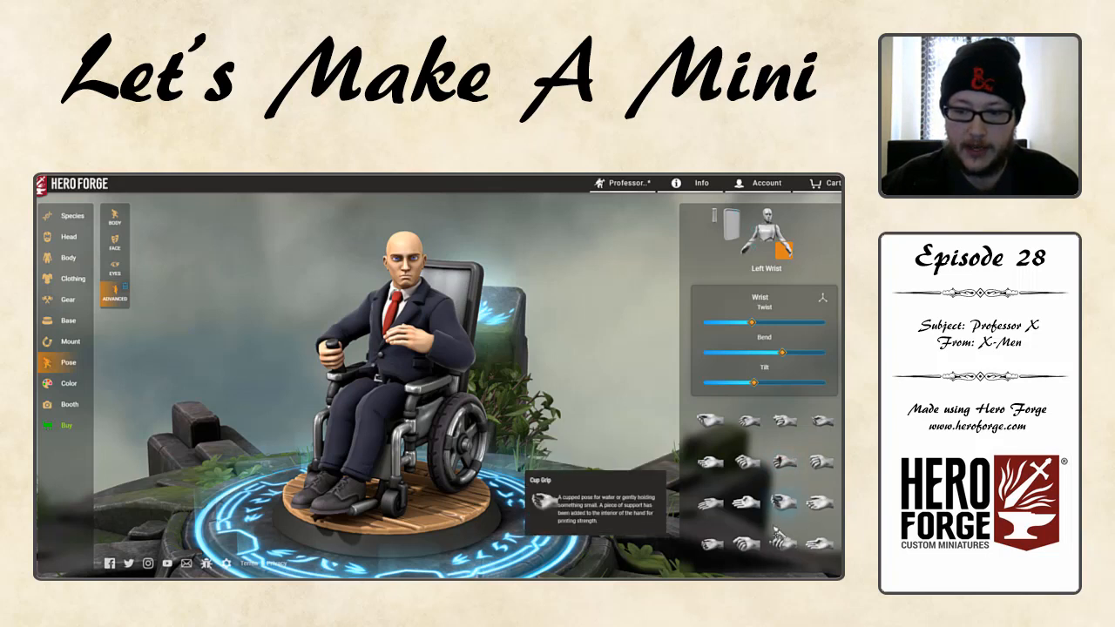
pyautogui.scroll(-3, 788, 453)
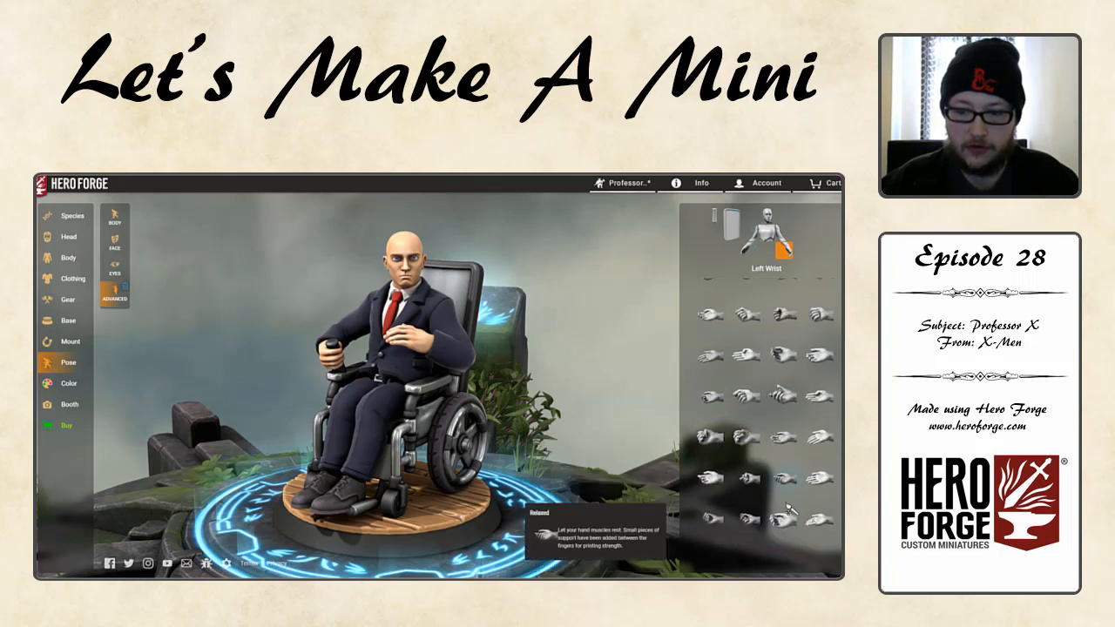
pyautogui.click(782, 397)
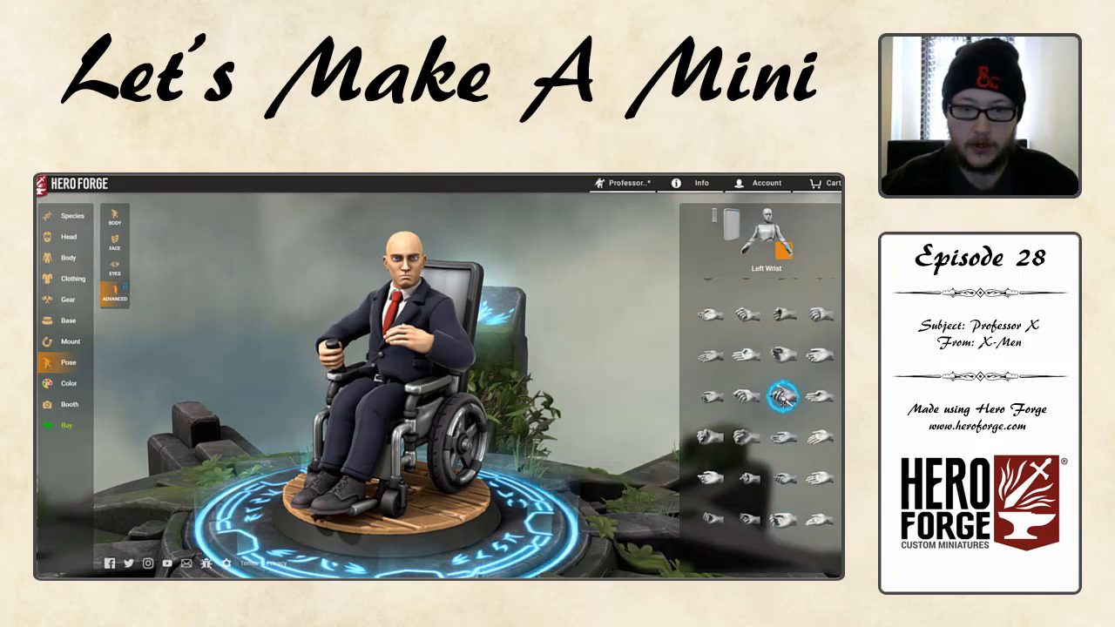
pyautogui.click(725, 476)
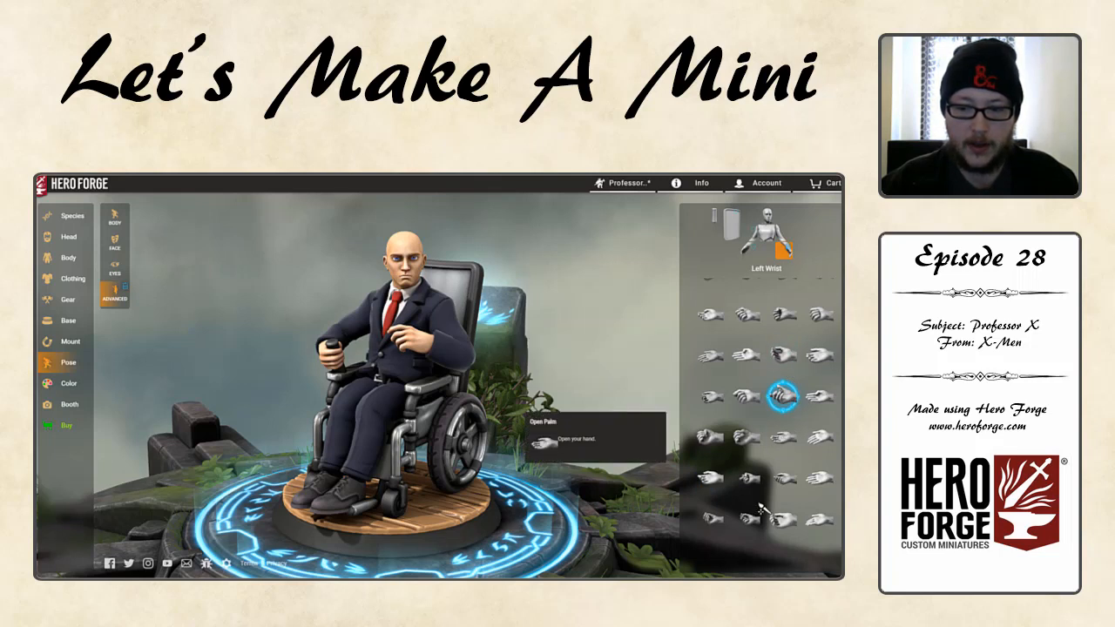
pyautogui.click(789, 480)
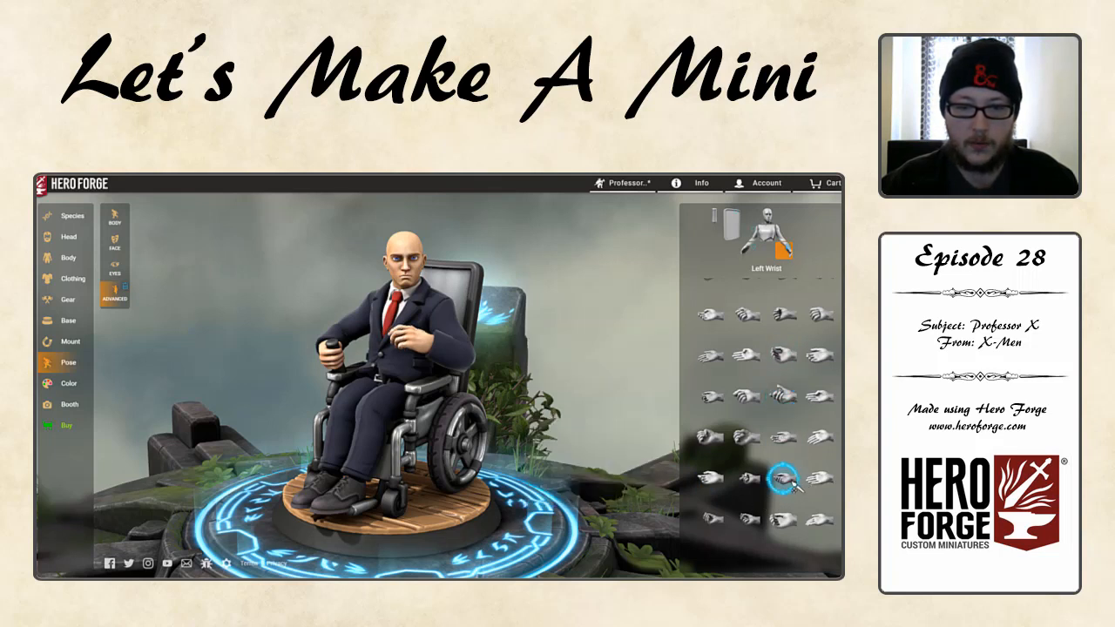
pyautogui.moveTo(534, 415); pyautogui.dragTo(600, 412)
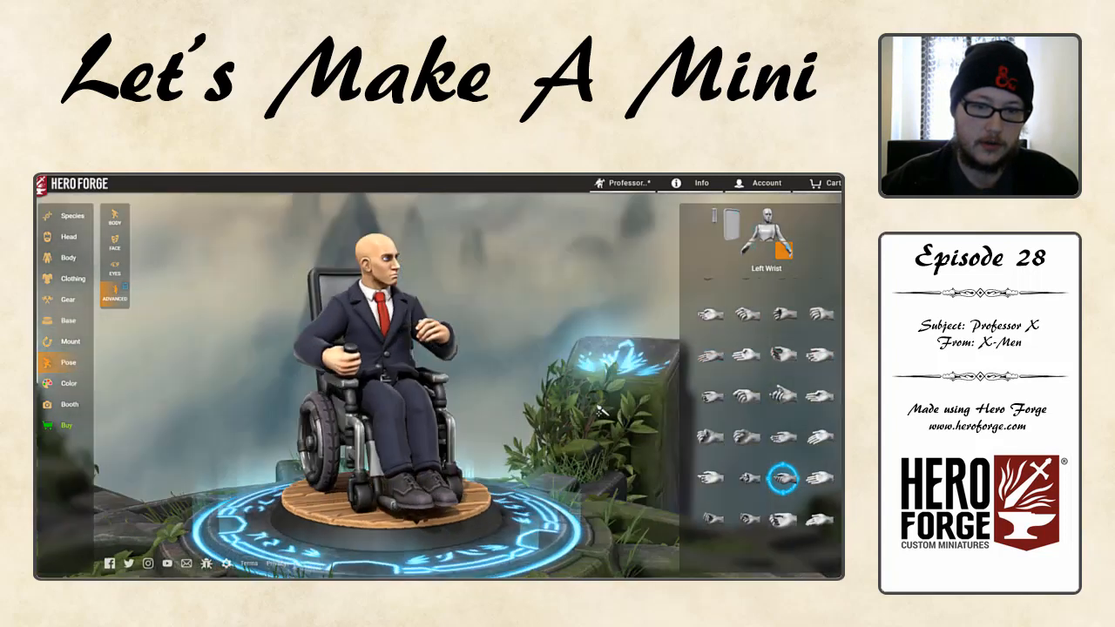
pyautogui.click(783, 396)
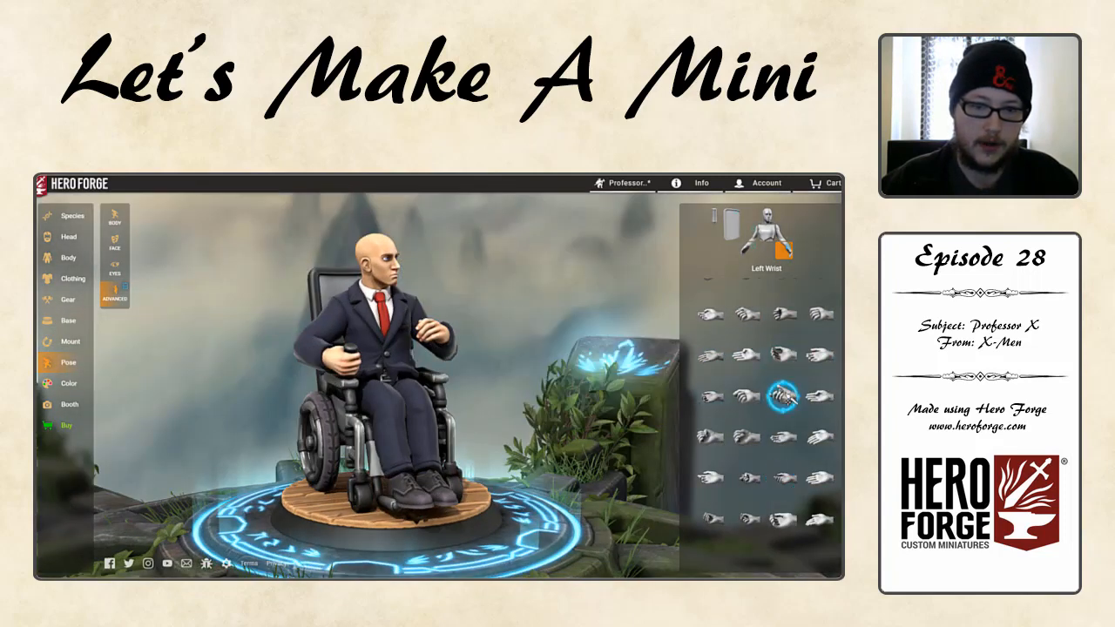
pyautogui.click(783, 478)
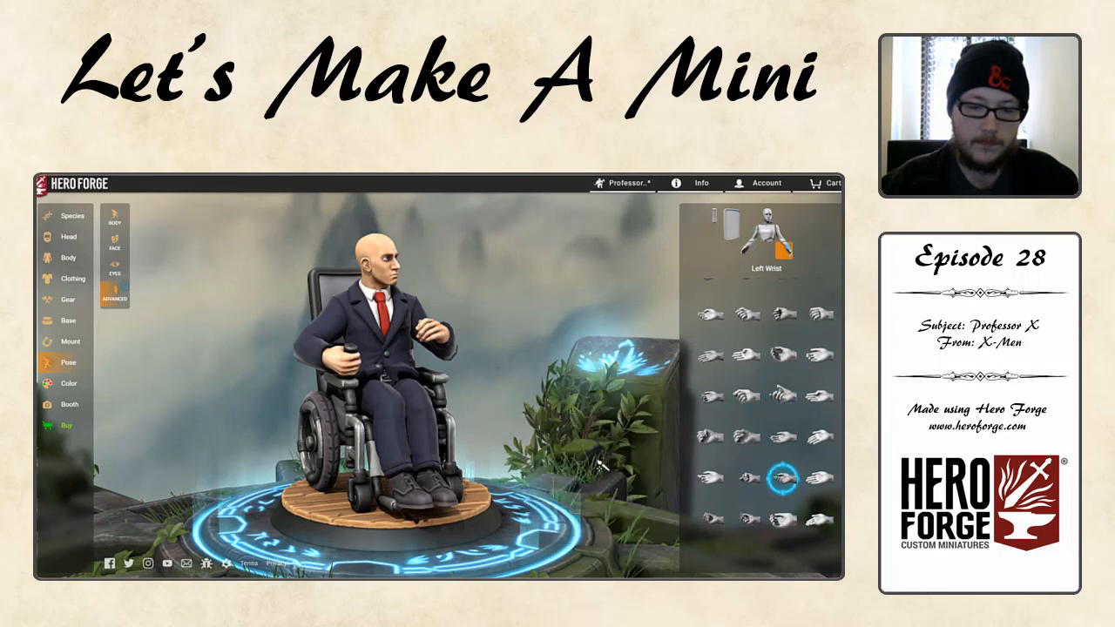
# - Switch the left hand from Relaxed to a pose with partly extended fingers, suited to touching the head
pyautogui.moveTo(514, 466); pyautogui.dragTo(654, 440)
pyautogui.click(782, 396)
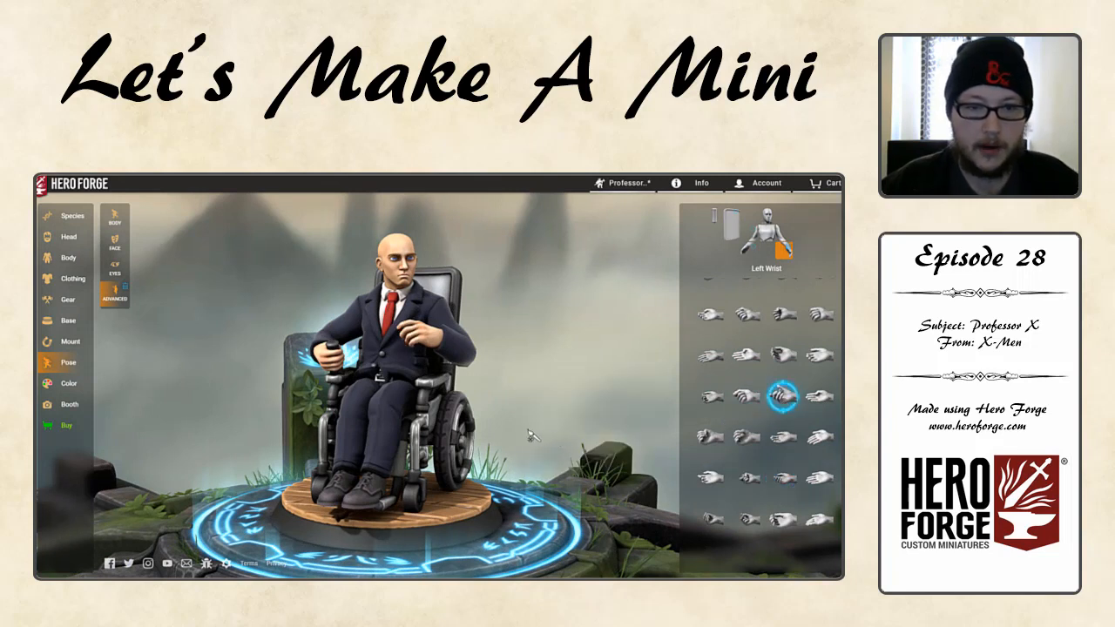
# - Try lowering the left shoulder's twist and raising its bend and its tilt to 0.19, with slight increases in clavicle bend and tilt
pyautogui.click(788, 237)
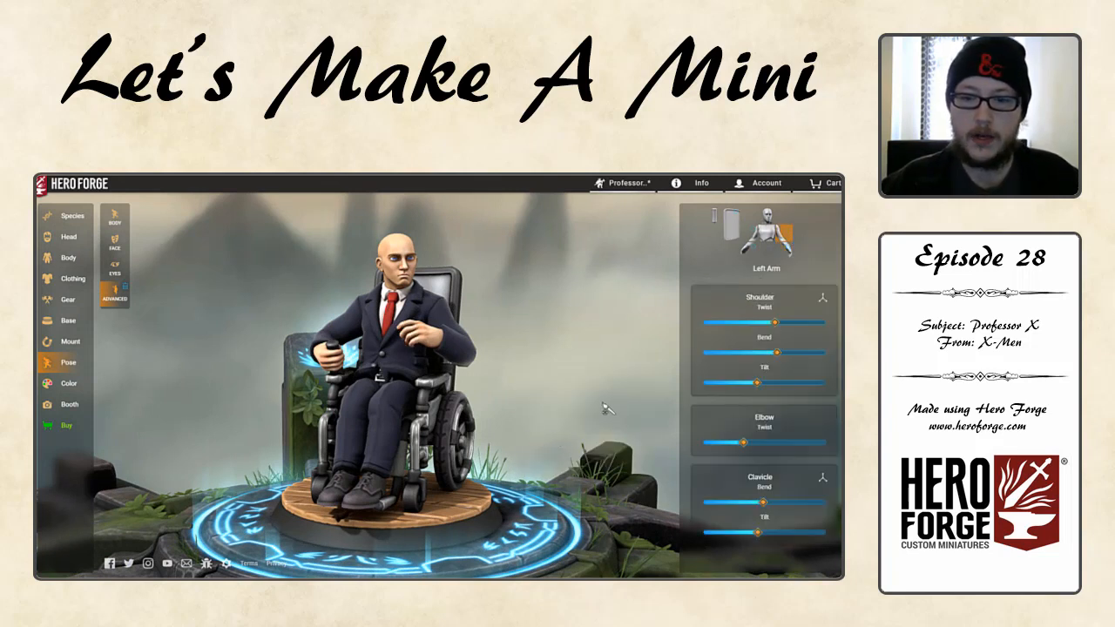
pyautogui.moveTo(778, 330); pyautogui.dragTo(768, 381)
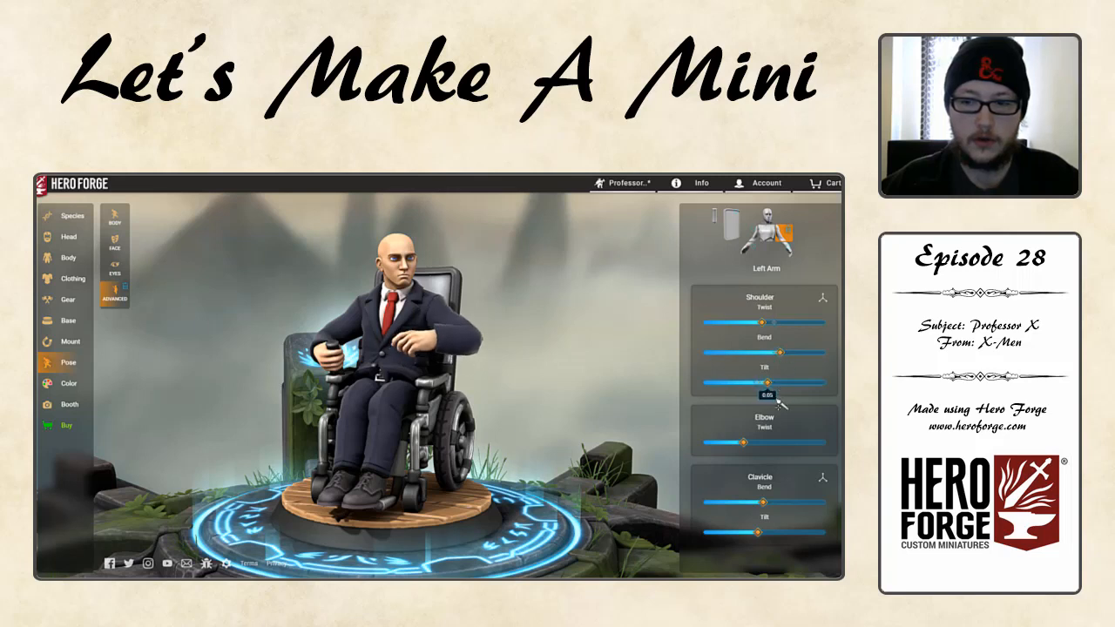
pyautogui.click(792, 353)
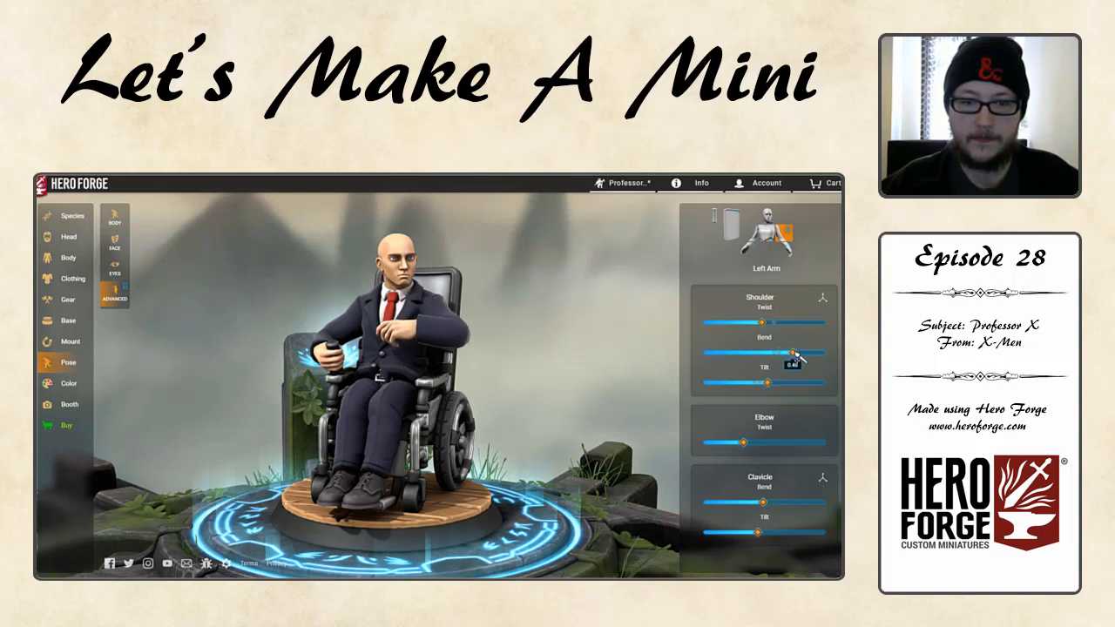
pyautogui.click(778, 353)
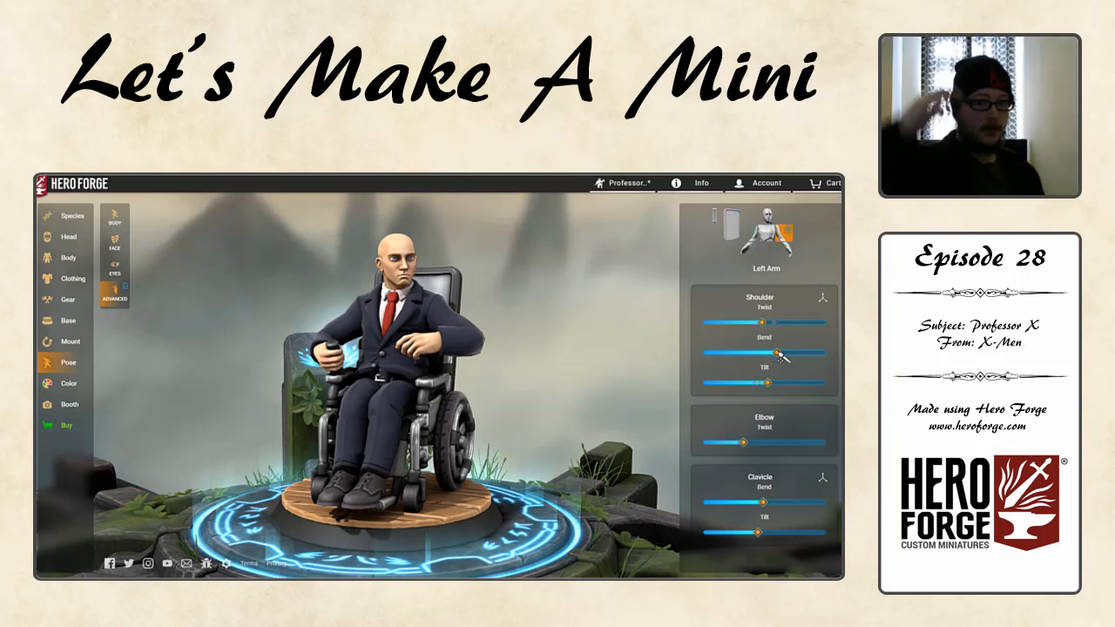
pyautogui.moveTo(764, 503); pyautogui.dragTo(761, 540)
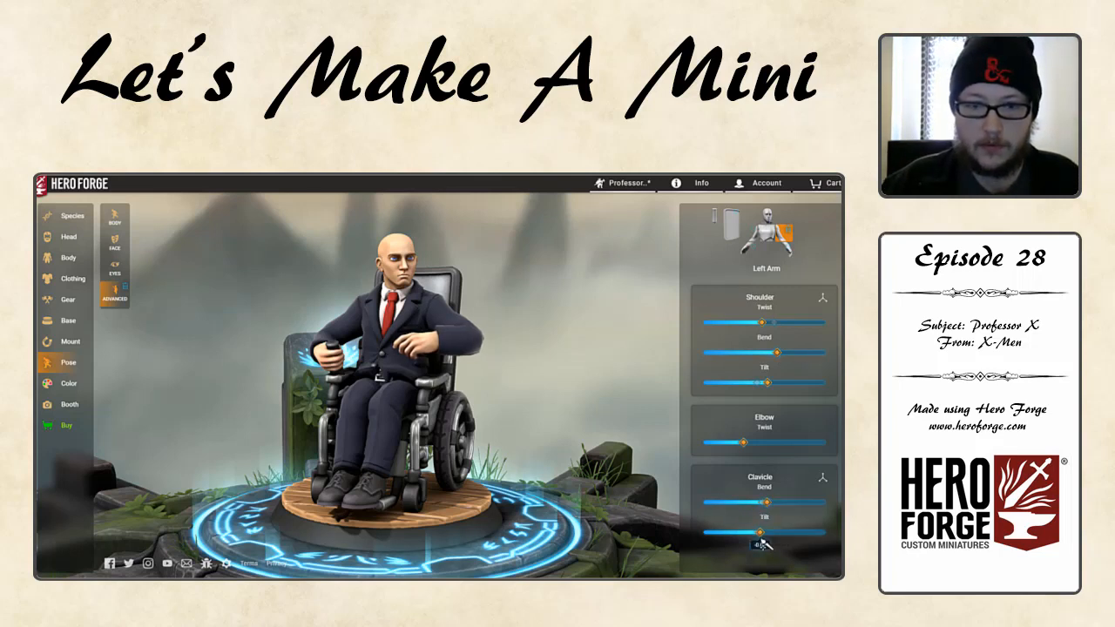
pyautogui.click(787, 353)
pyautogui.moveTo(769, 386); pyautogui.dragTo(778, 393)
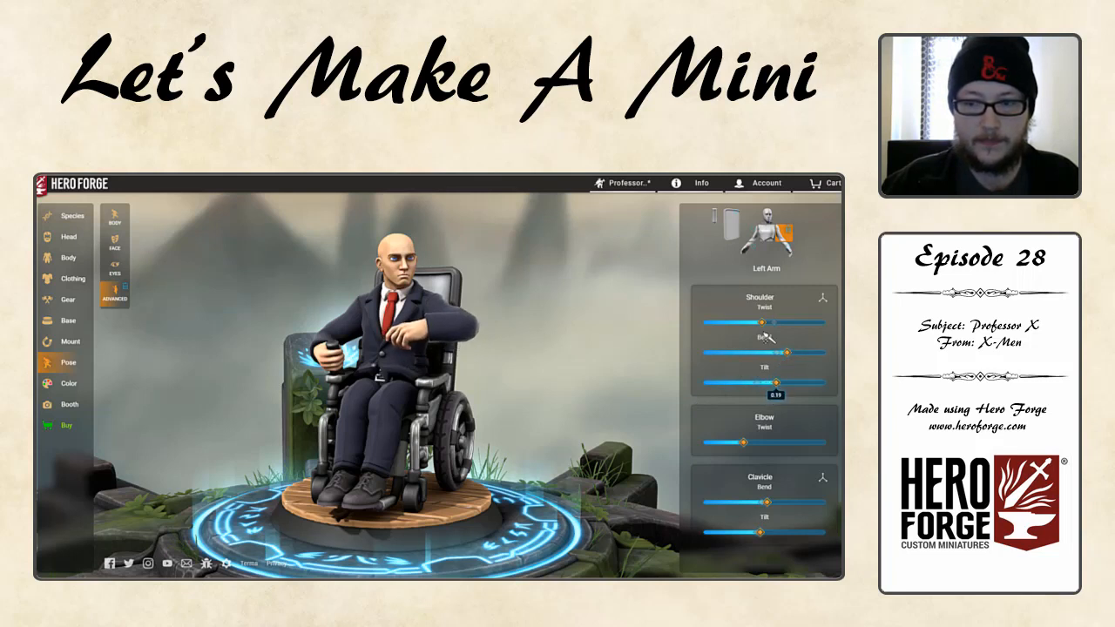
# - Try raising the left hand to the head with near-maximum shoulder twist, 0.28 tilt, 0.42 bend and slightly higher elbow and clavicle settings
pyautogui.moveTo(763, 323); pyautogui.dragTo(818, 328)
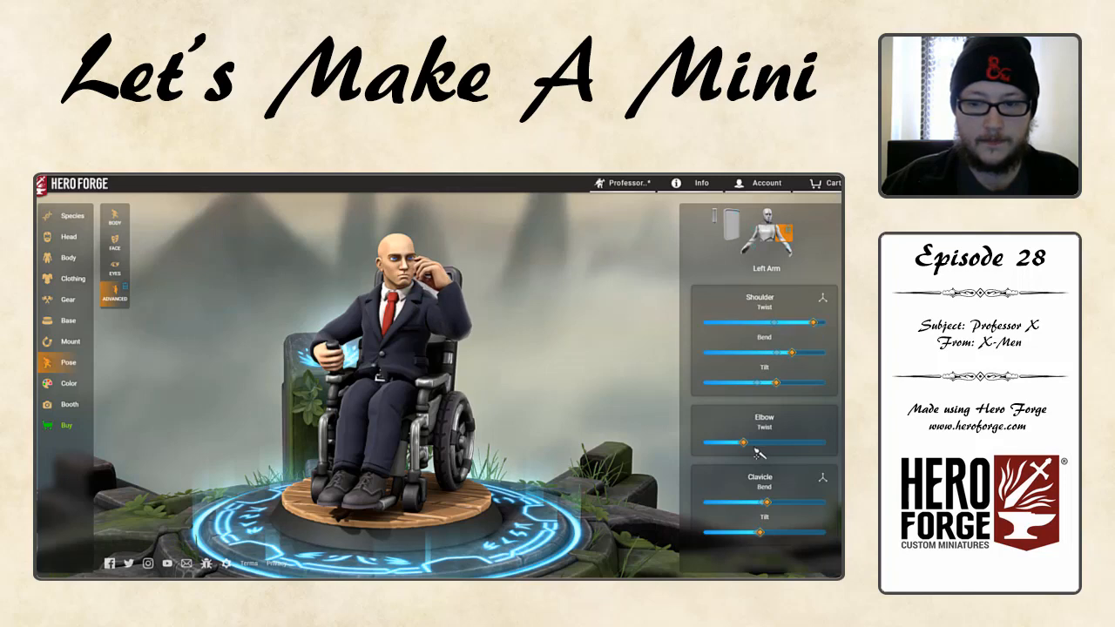
pyautogui.moveTo(752, 446); pyautogui.dragTo(747, 447)
pyautogui.moveTo(422, 426); pyautogui.dragTo(566, 427)
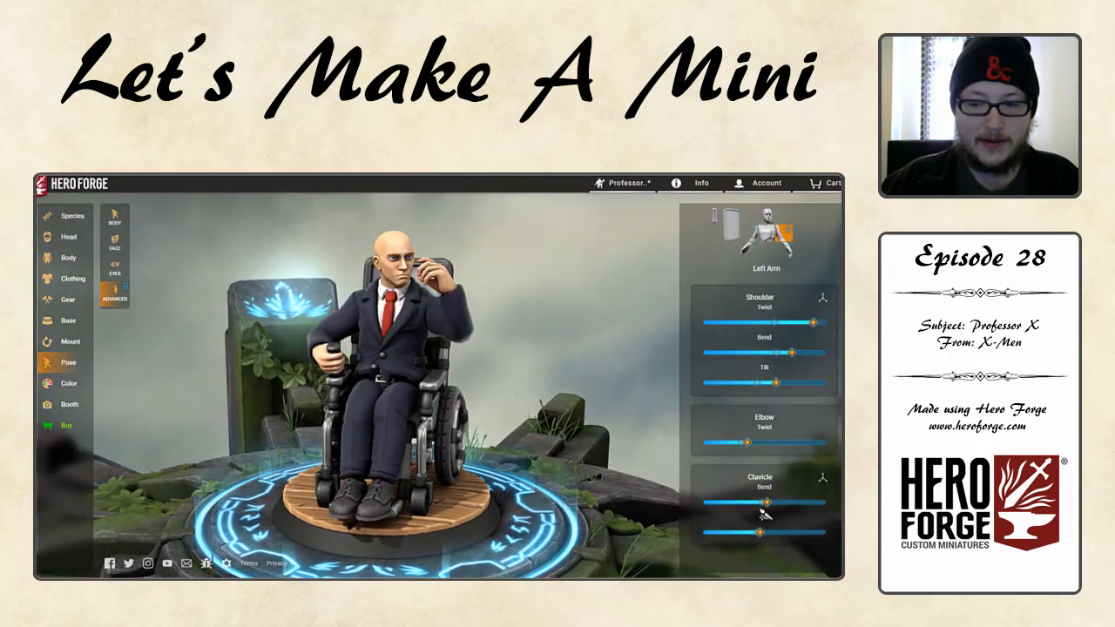
pyautogui.moveTo(766, 504); pyautogui.dragTo(771, 533)
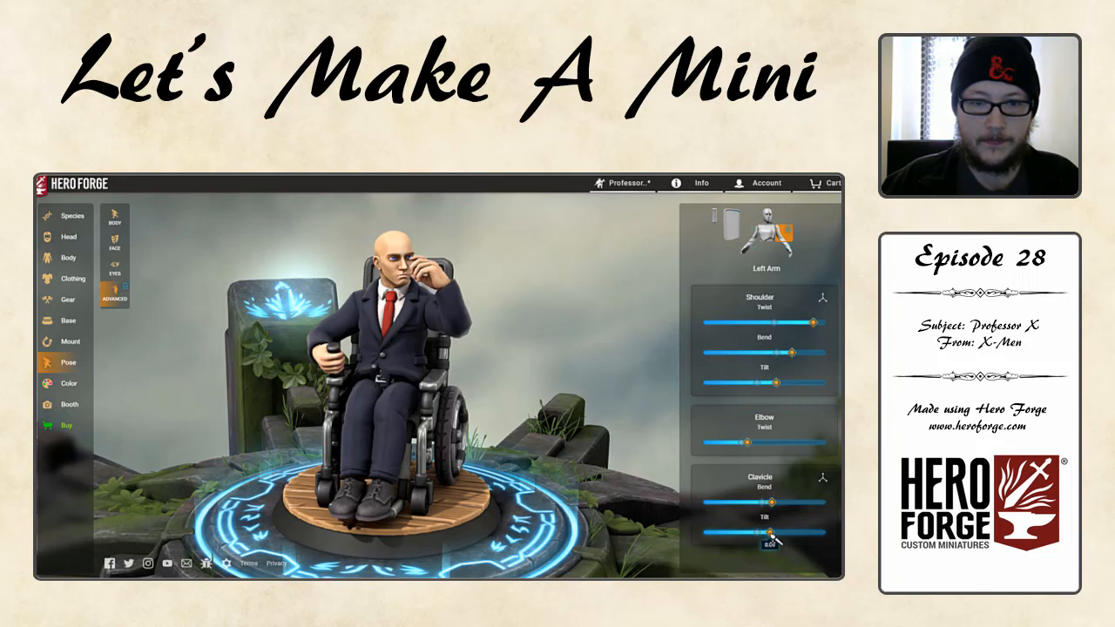
pyautogui.moveTo(776, 383); pyautogui.dragTo(781, 383)
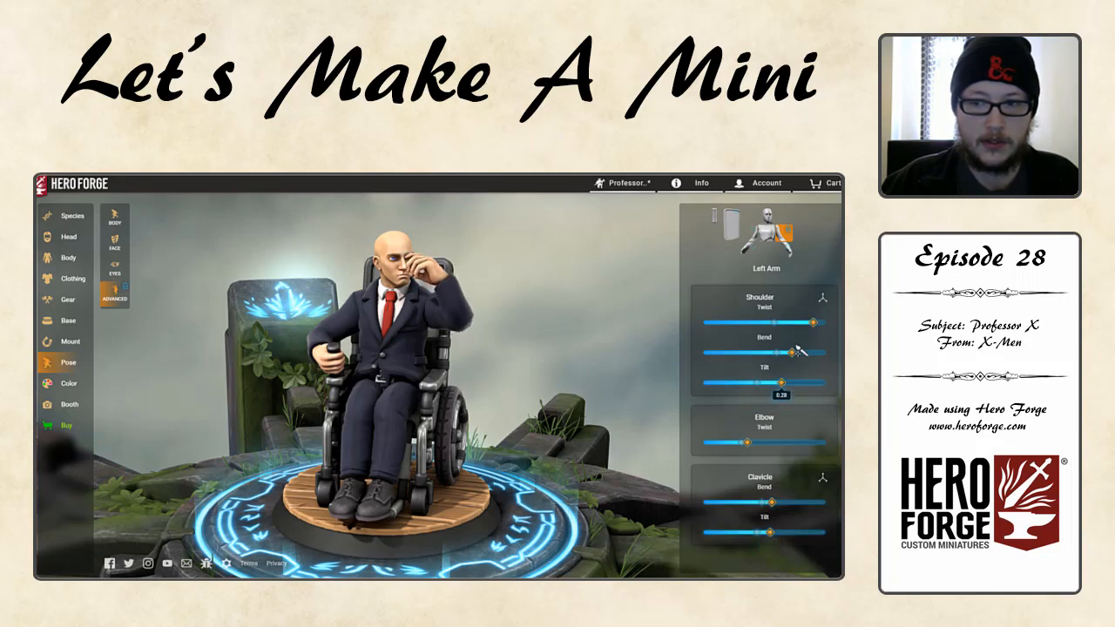
pyautogui.click(823, 324)
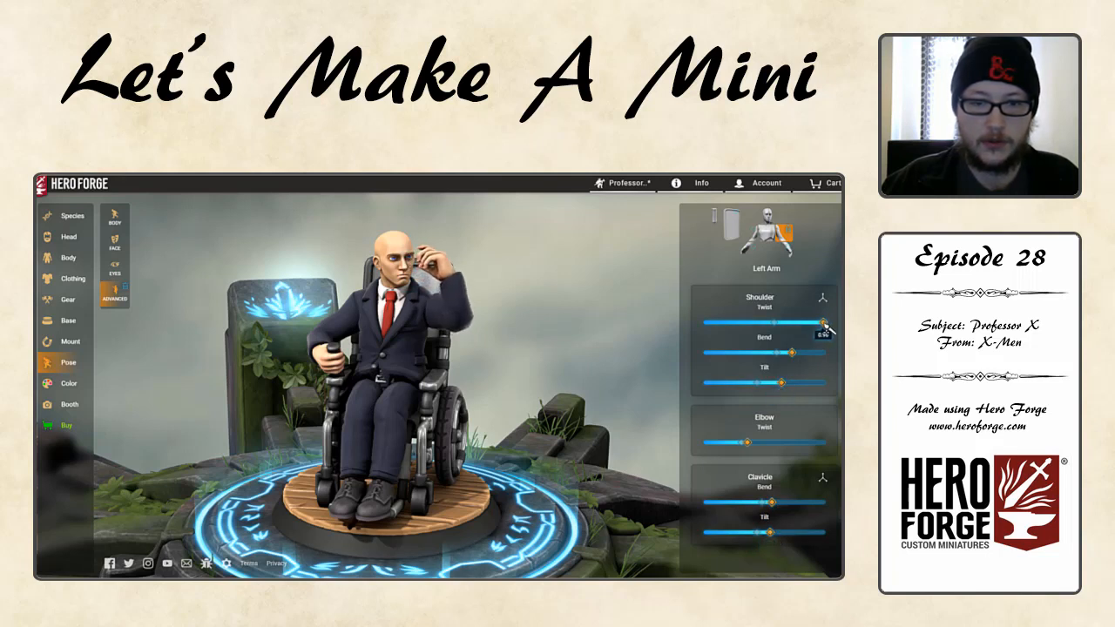
pyautogui.moveTo(796, 357); pyautogui.dragTo(790, 359)
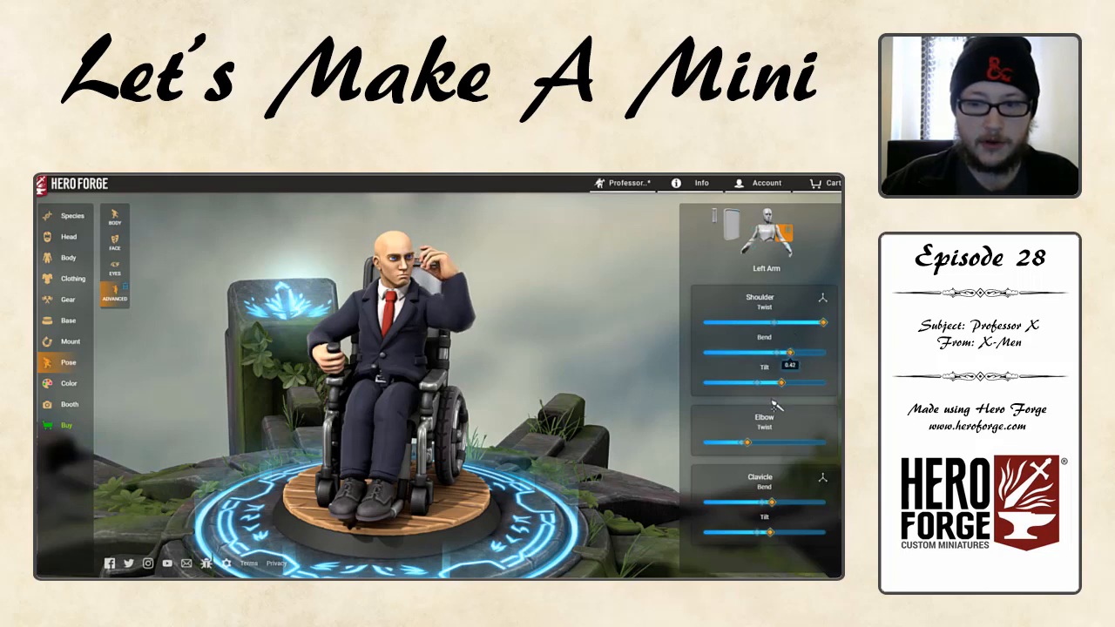
pyautogui.moveTo(306, 380); pyautogui.dragTo(184, 384)
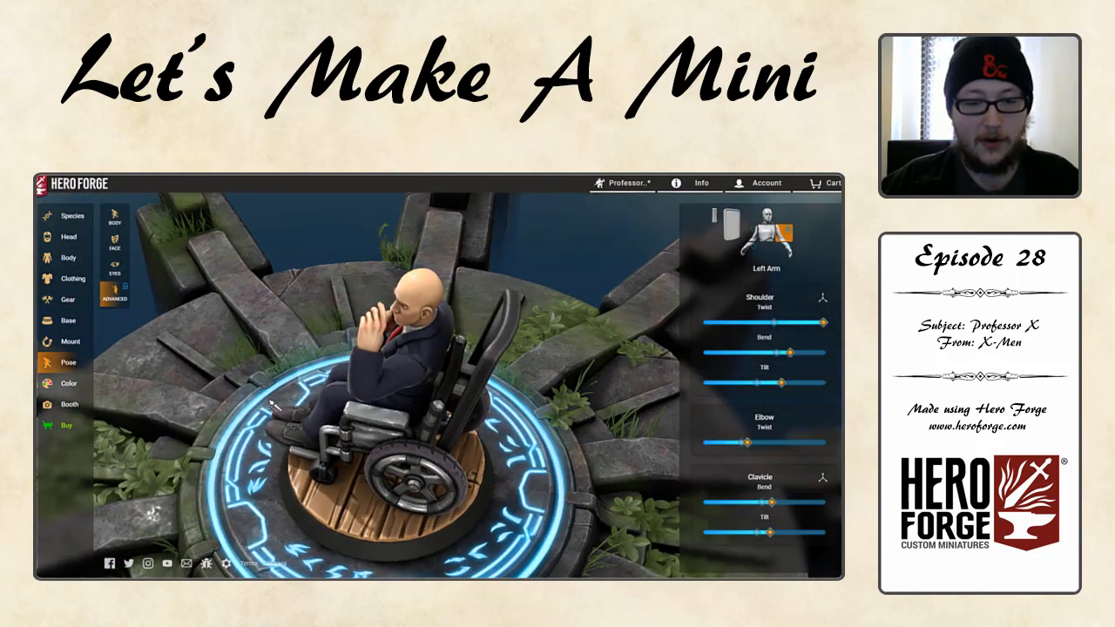
pyautogui.moveTo(275, 404); pyautogui.dragTo(166, 353)
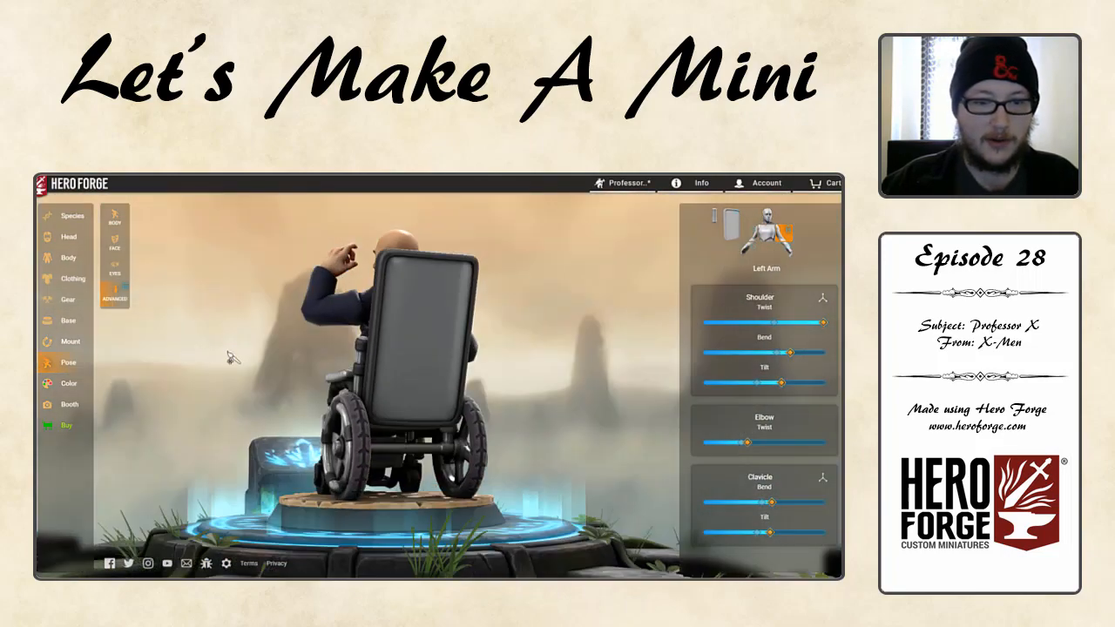
pyautogui.moveTo(234, 358); pyautogui.dragTo(255, 365)
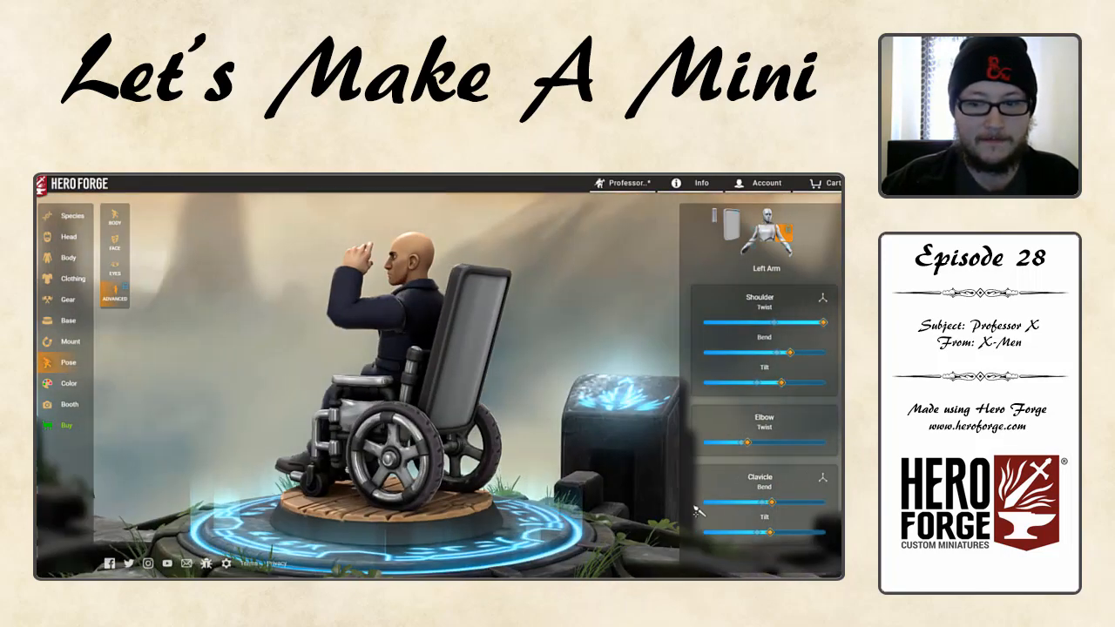
# - Restart the left arm from its earlier settings and raise the shoulder's twist, bend and tilt to bring the hand beside the head
pyautogui.click(790, 234)
pyautogui.moveTo(763, 386); pyautogui.dragTo(774, 385)
pyautogui.moveTo(781, 325); pyautogui.dragTo(801, 324)
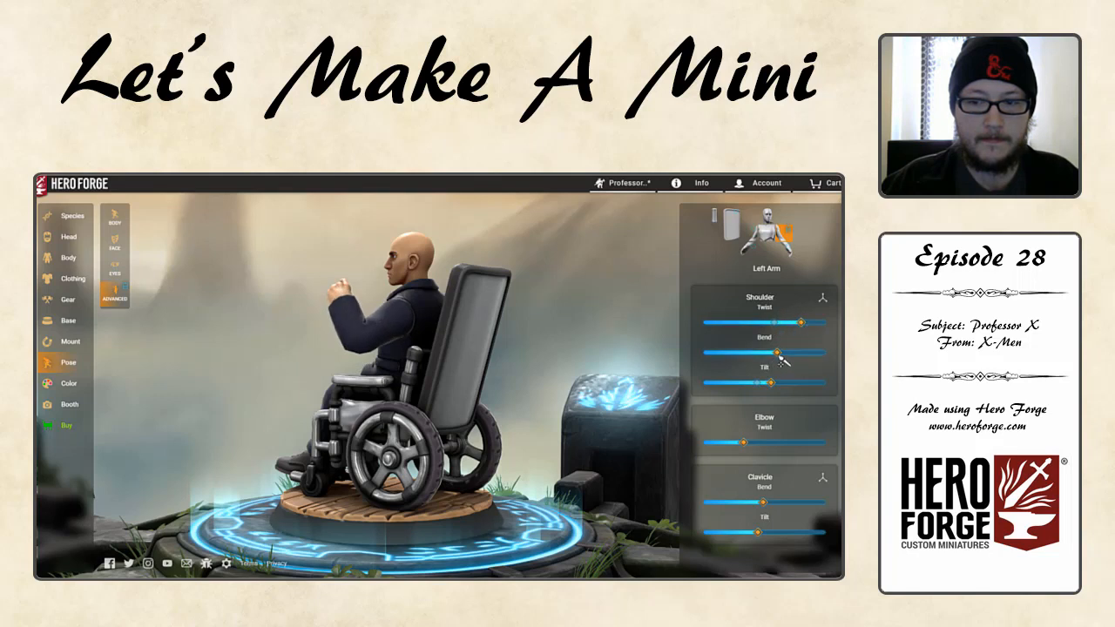
pyautogui.click(788, 354)
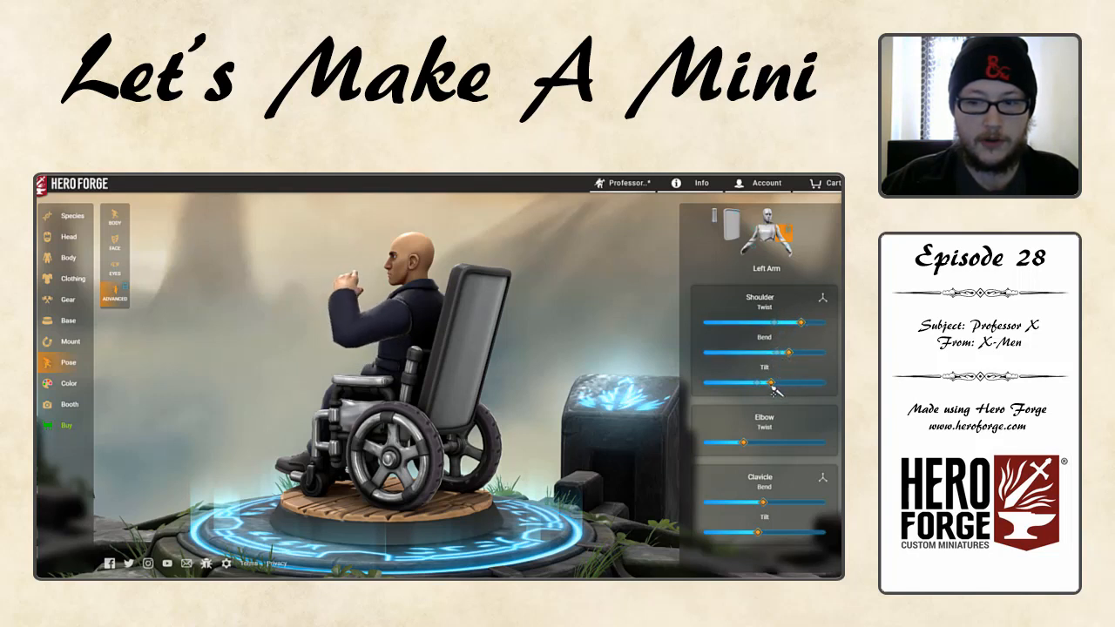
pyautogui.click(786, 384)
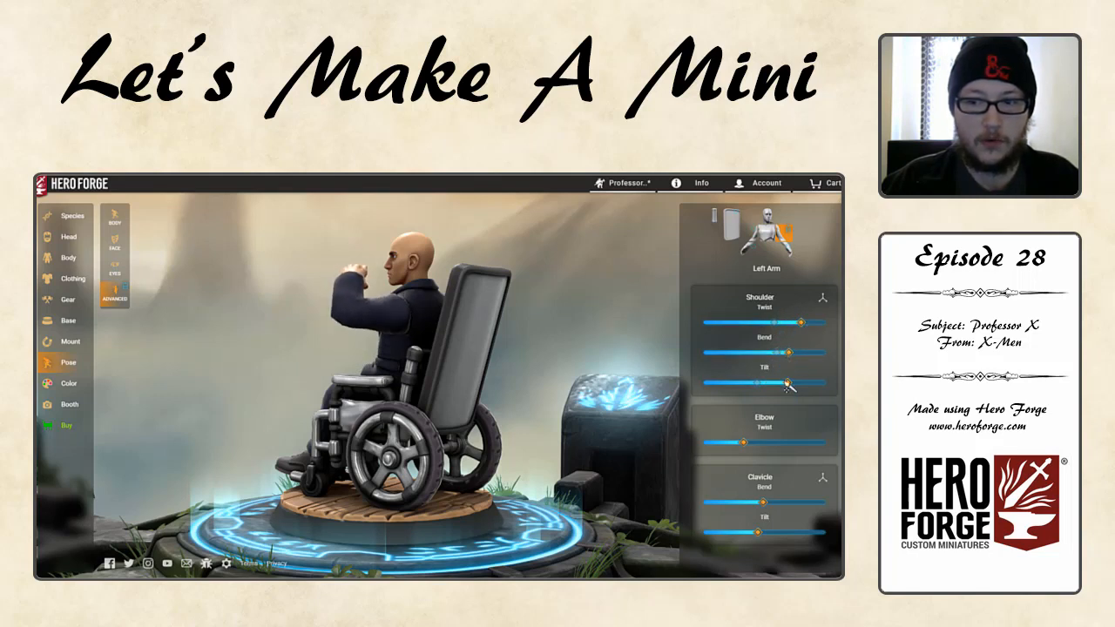
pyautogui.moveTo(788, 384); pyautogui.dragTo(779, 383)
pyautogui.moveTo(802, 324); pyautogui.dragTo(817, 330)
pyautogui.moveTo(481, 396); pyautogui.dragTo(647, 476)
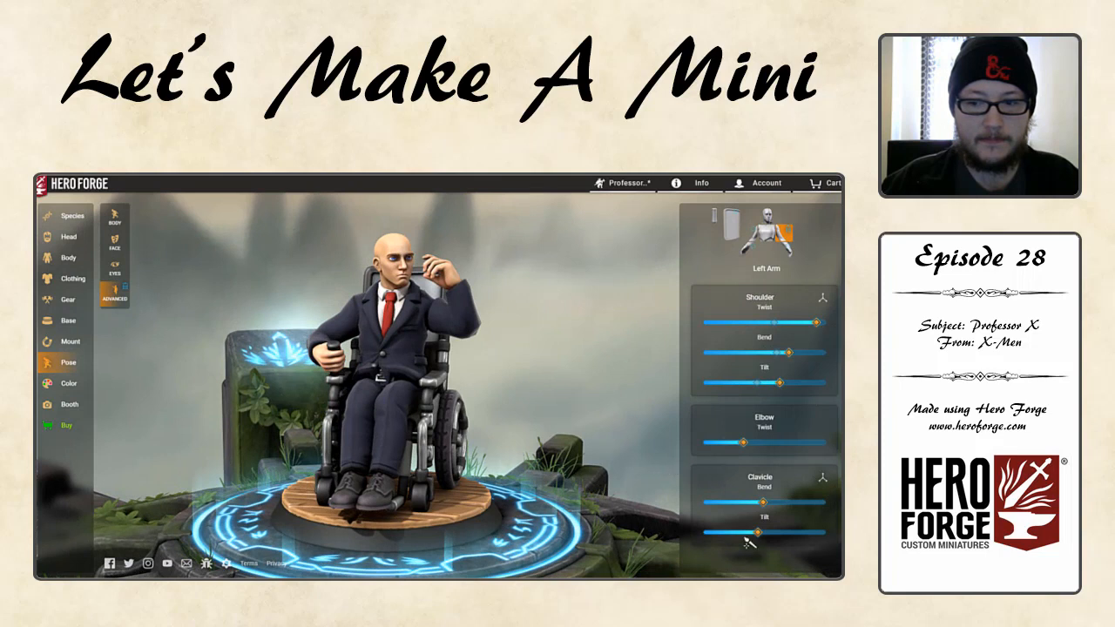
# - Raise the left clavicle's tilt strongly, lower the shoulder's tilt to -0.13 and slightly reduce the elbow's twist
pyautogui.moveTo(758, 535); pyautogui.dragTo(782, 533)
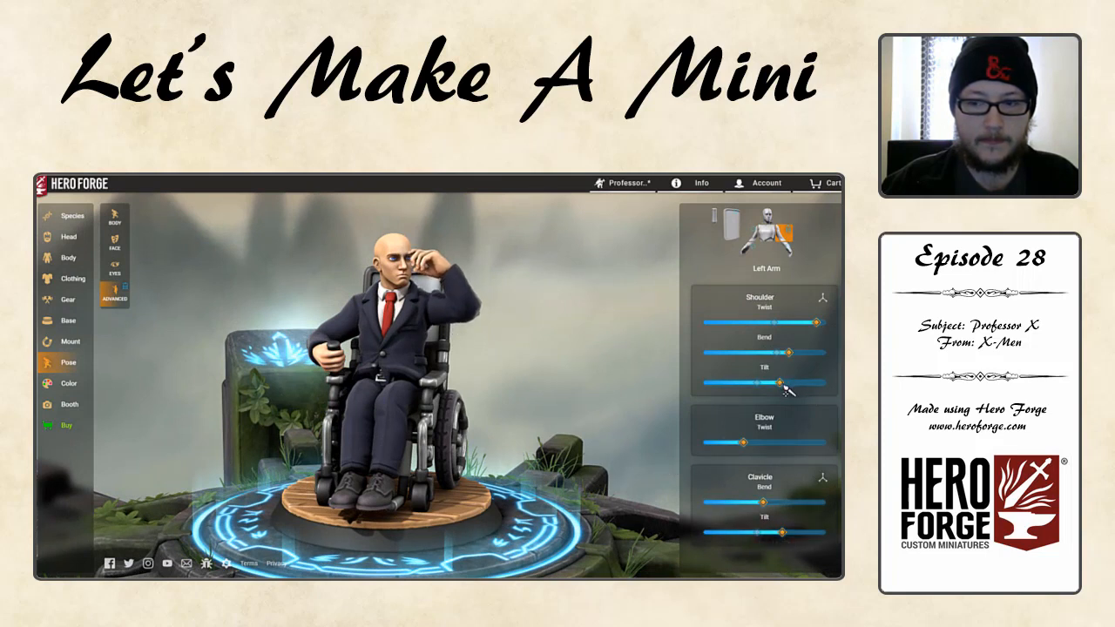
pyautogui.moveTo(777, 385); pyautogui.dragTo(757, 384)
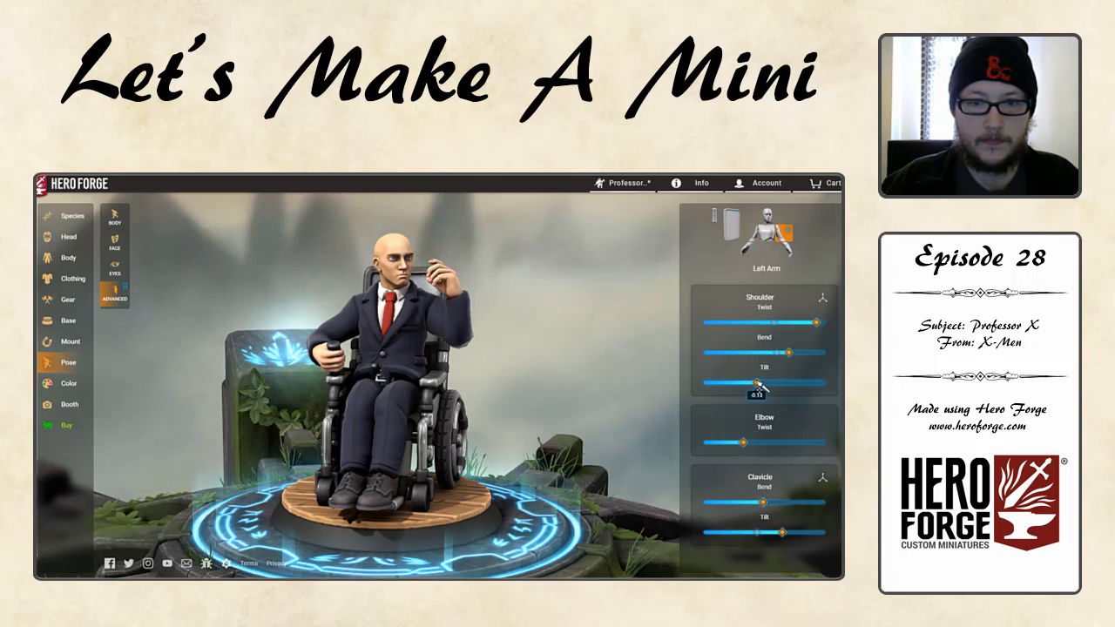
pyautogui.moveTo(794, 537); pyautogui.dragTo(805, 537)
pyautogui.moveTo(528, 394); pyautogui.dragTo(235, 407)
pyautogui.moveTo(331, 411); pyautogui.dragTo(398, 343)
pyautogui.moveTo(524, 372); pyautogui.dragTo(574, 376)
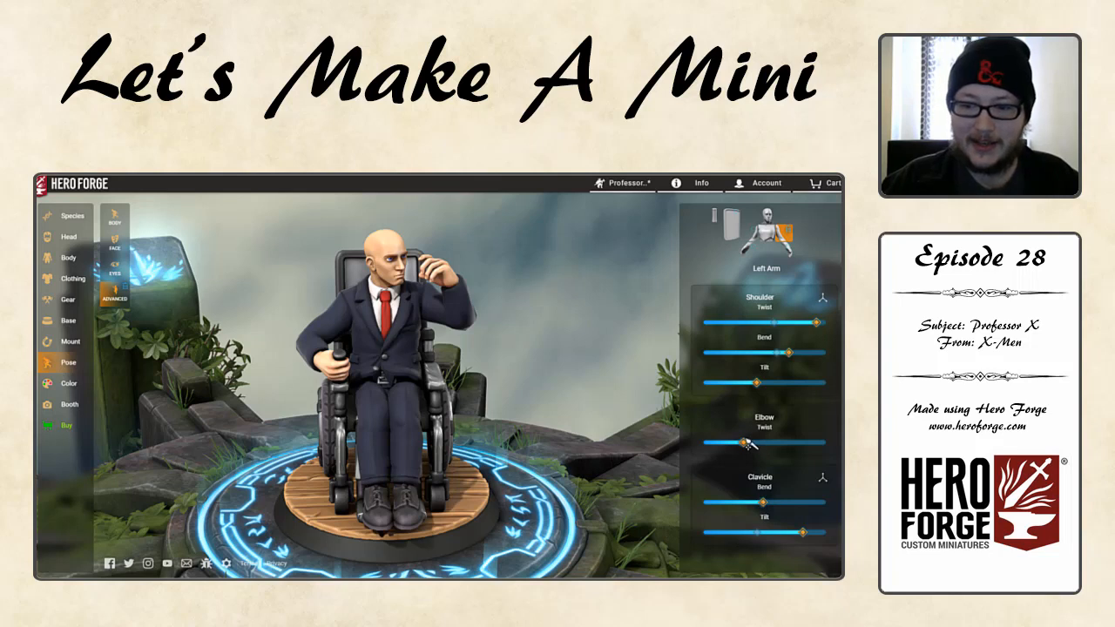
pyautogui.moveTo(744, 444)
pyautogui.mouseDown()
pyautogui.moveTo(754, 446)
pyautogui.moveTo(735, 446)
pyautogui.mouseUp()
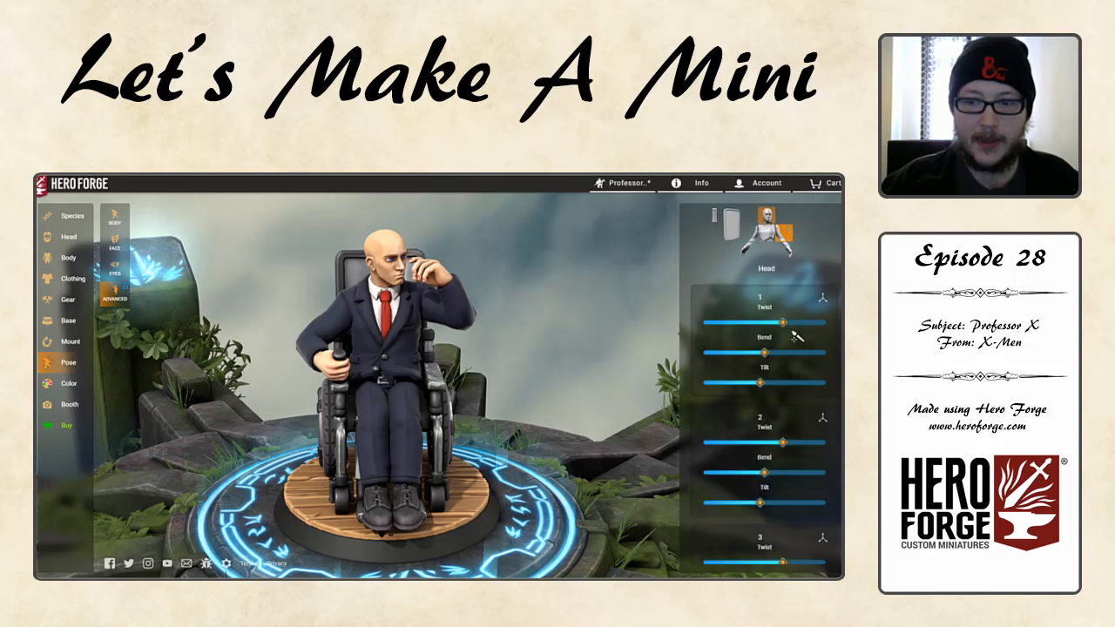
# - In the head's first joint, reduce the twist and bend and increase the tilt to lean the head toward the raised hand
pyautogui.moveTo(765, 354); pyautogui.dragTo(785, 393)
pyautogui.moveTo(782, 323); pyautogui.dragTo(754, 354)
pyautogui.moveTo(589, 356); pyautogui.dragTo(299, 349)
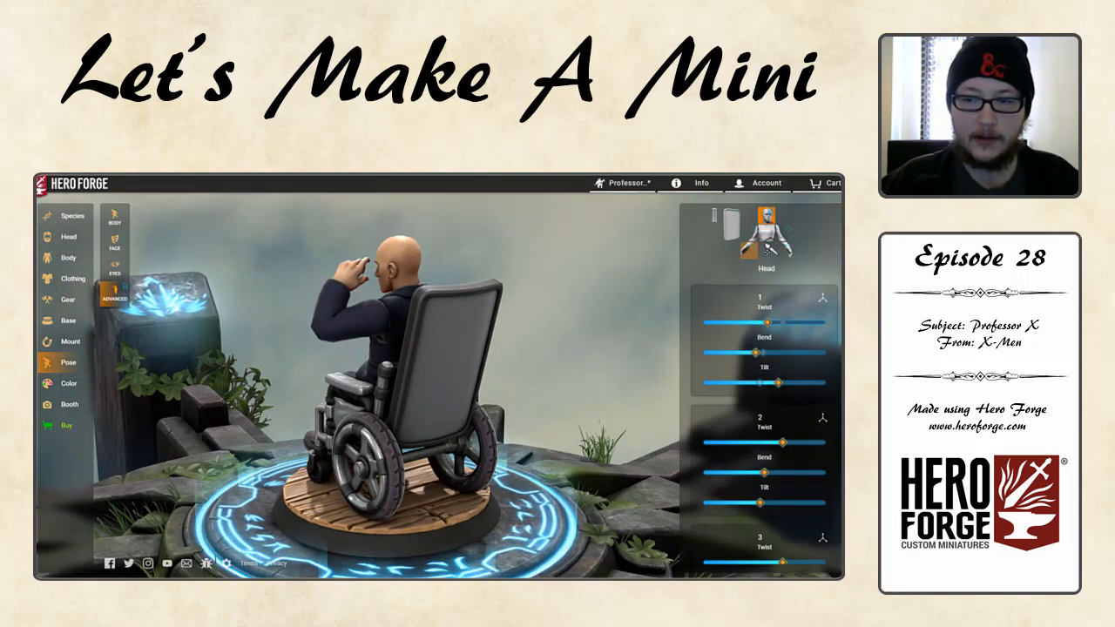
# - Lower the left elbow's twist a little more to bring the hand closer to the head
pyautogui.click(788, 246)
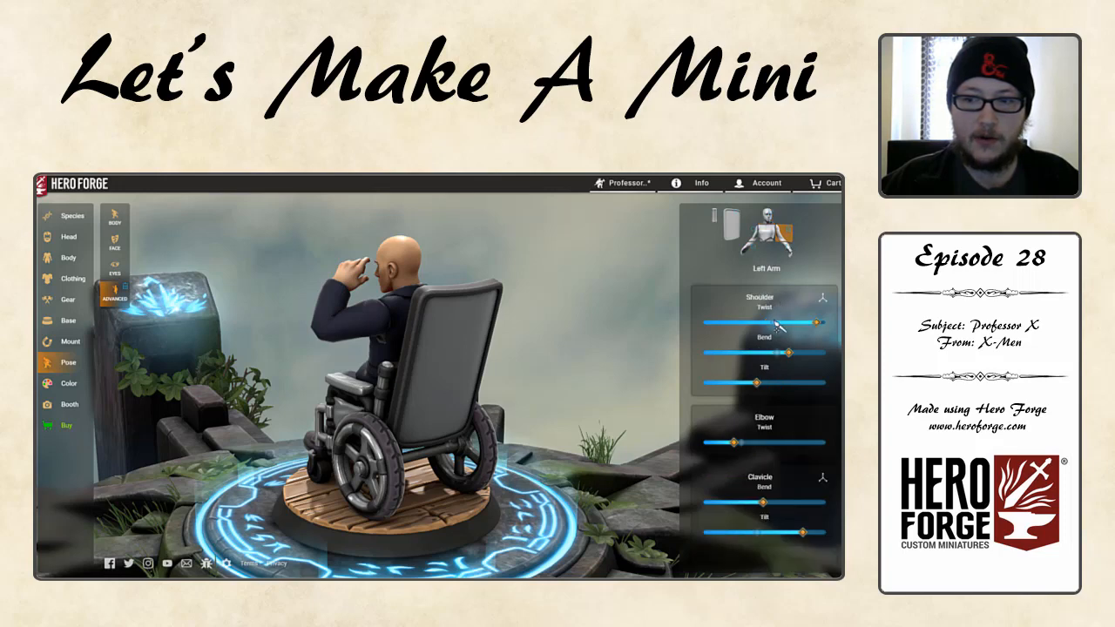
pyautogui.moveTo(734, 443); pyautogui.dragTo(732, 447)
pyautogui.moveTo(511, 366); pyautogui.dragTo(640, 369)
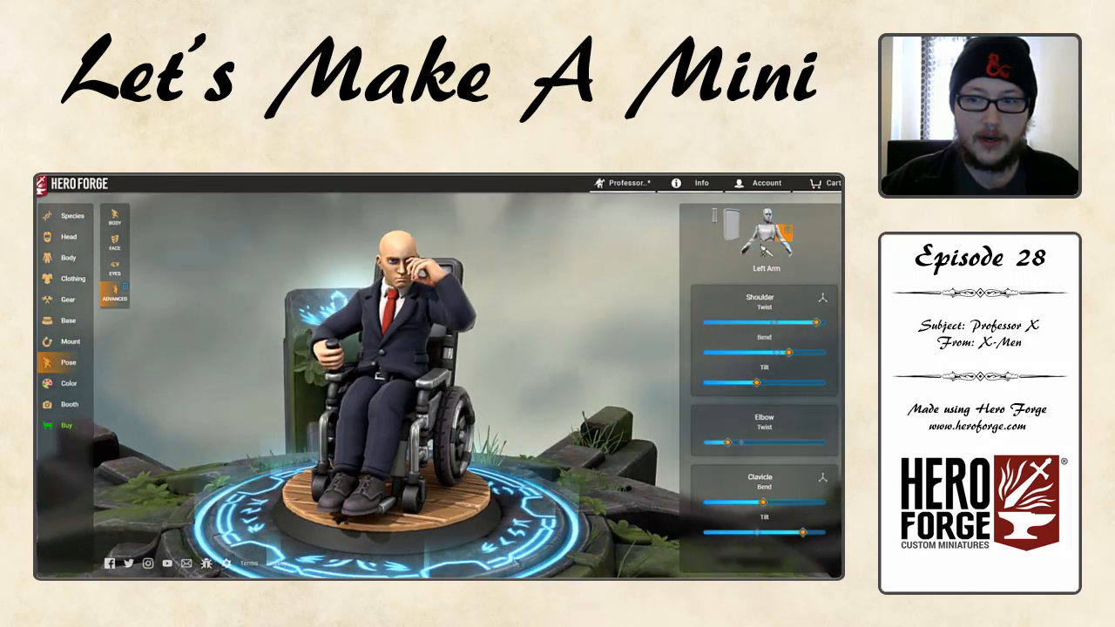
# - Raise the left wrist's tilt and bend and fine-tune its twist so the fingertips rest against the temple
pyautogui.click(786, 250)
pyautogui.moveTo(756, 323); pyautogui.dragTo(764, 385)
pyautogui.moveTo(763, 326); pyautogui.dragTo(754, 325)
pyautogui.moveTo(540, 374); pyautogui.dragTo(287, 374)
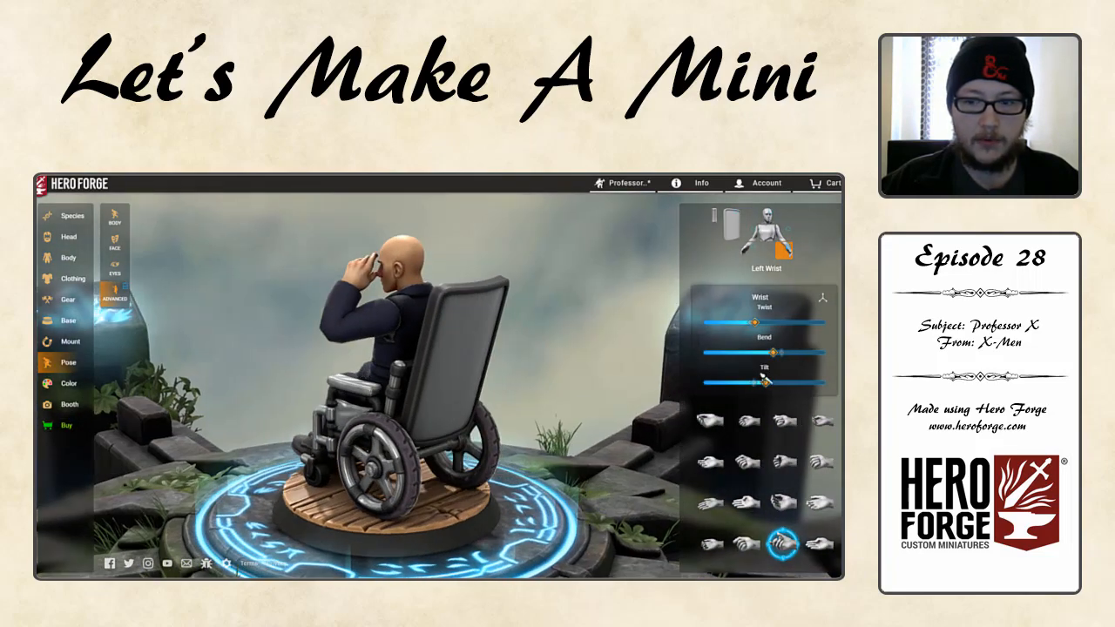
pyautogui.moveTo(771, 360); pyautogui.dragTo(796, 363)
pyautogui.moveTo(286, 361); pyautogui.dragTo(592, 360)
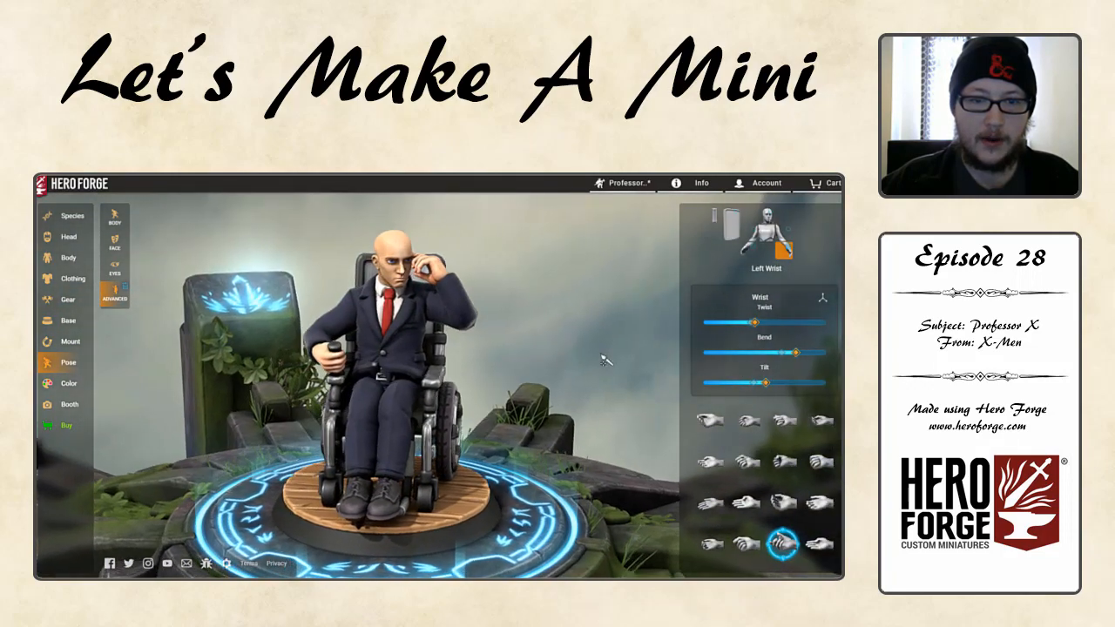
pyautogui.moveTo(799, 352); pyautogui.dragTo(792, 357)
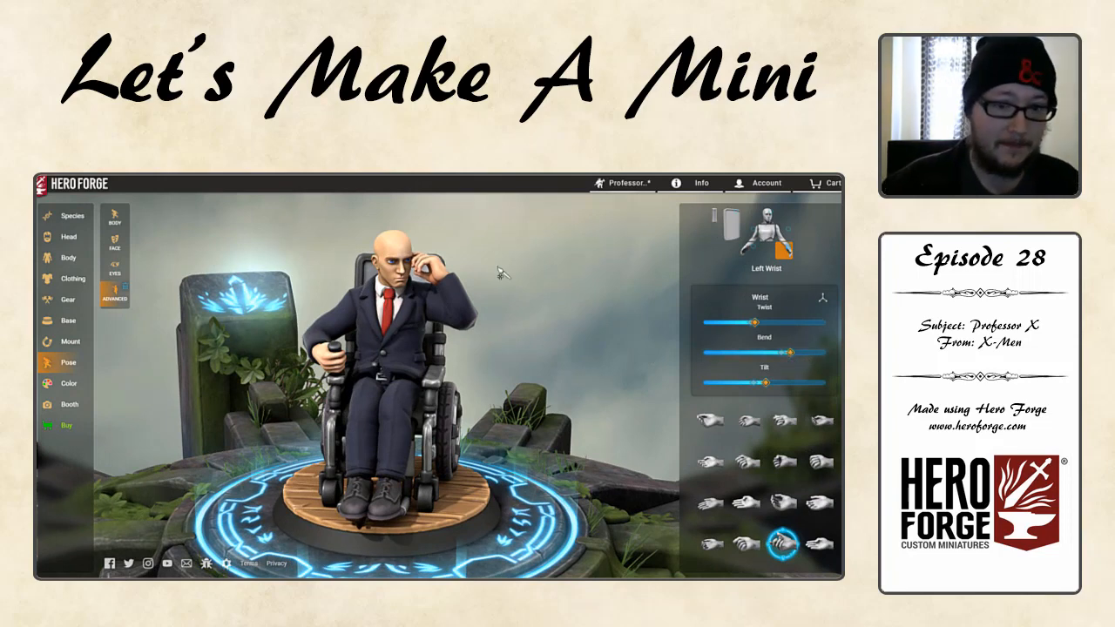
pyautogui.moveTo(300, 402)
pyautogui.mouseDown()
pyautogui.moveTo(331, 399)
pyautogui.moveTo(311, 396)
pyautogui.mouseUp()
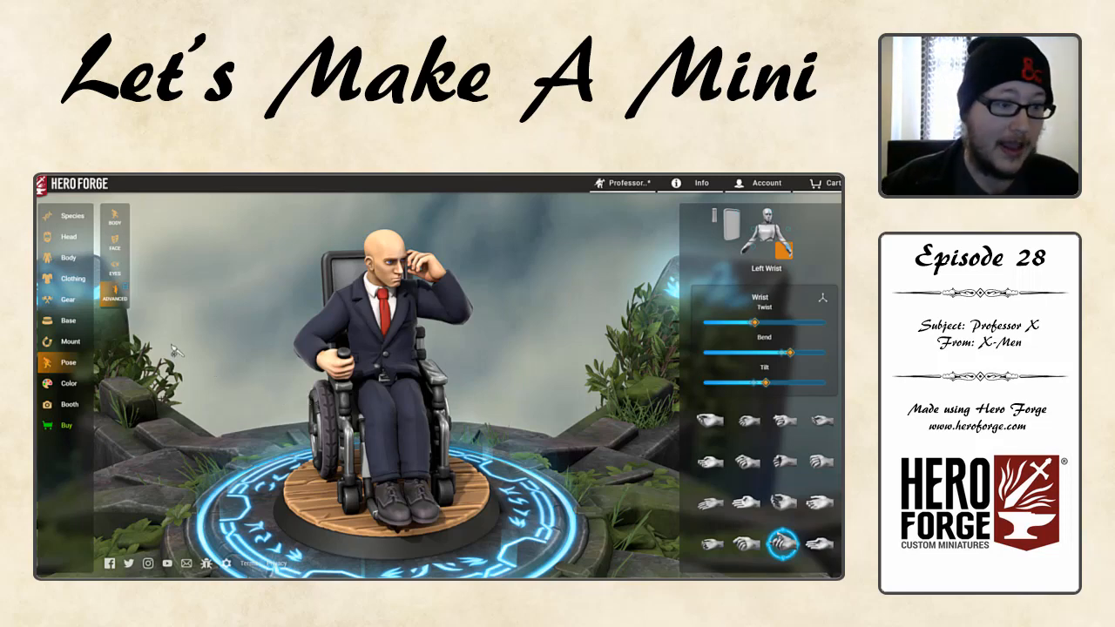
# - Add the stack of books to the base as an item beside the wheelchair and check its placement
pyautogui.click(70, 320)
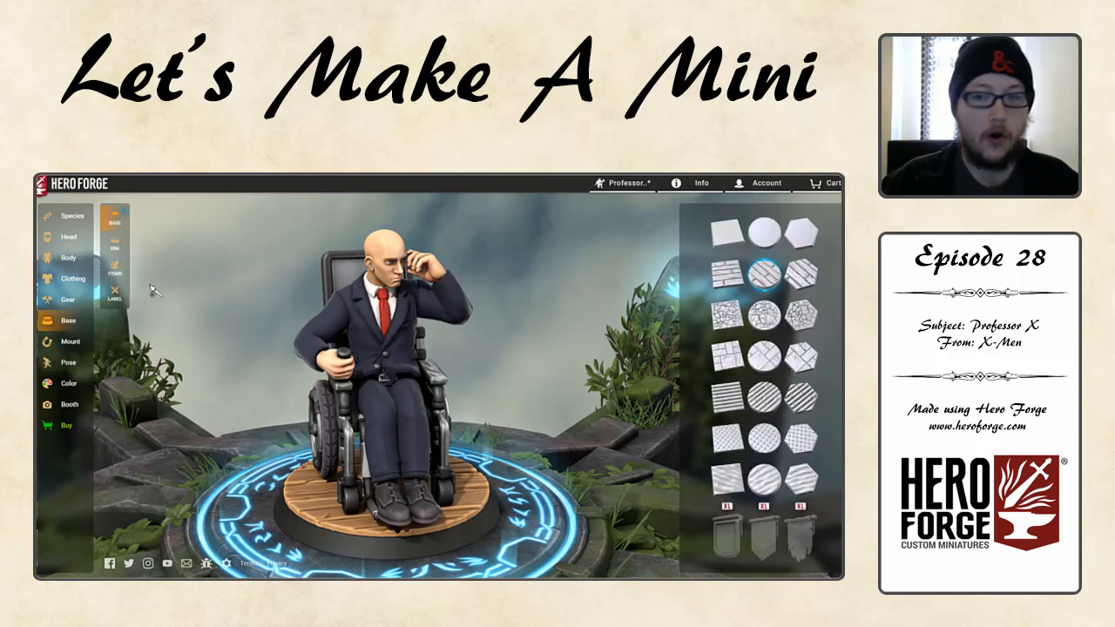
pyautogui.click(114, 269)
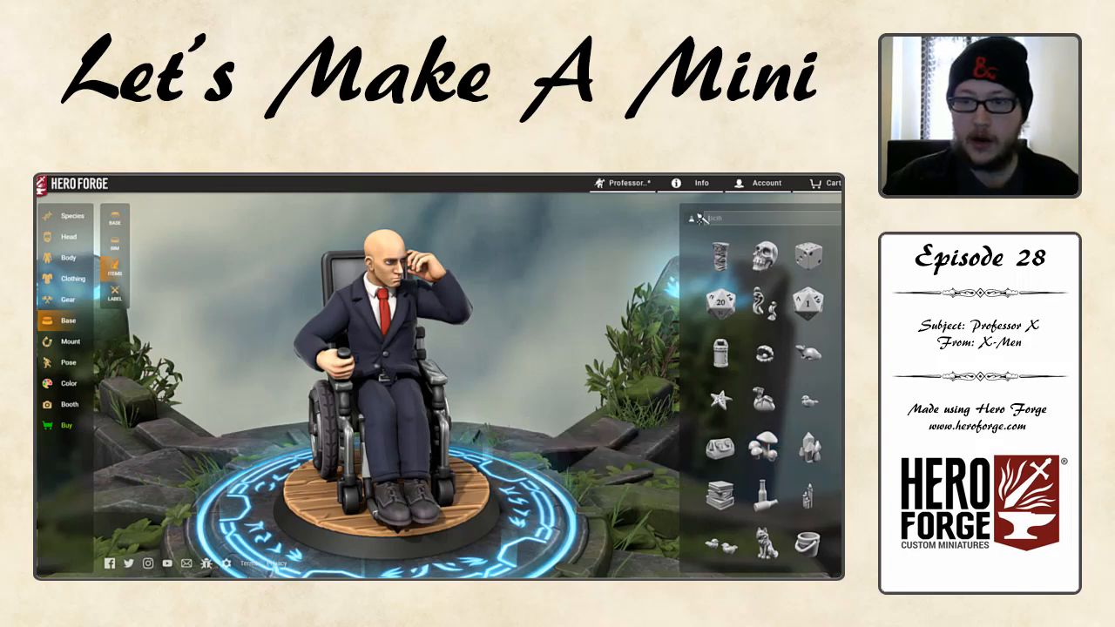
pyautogui.click(702, 216)
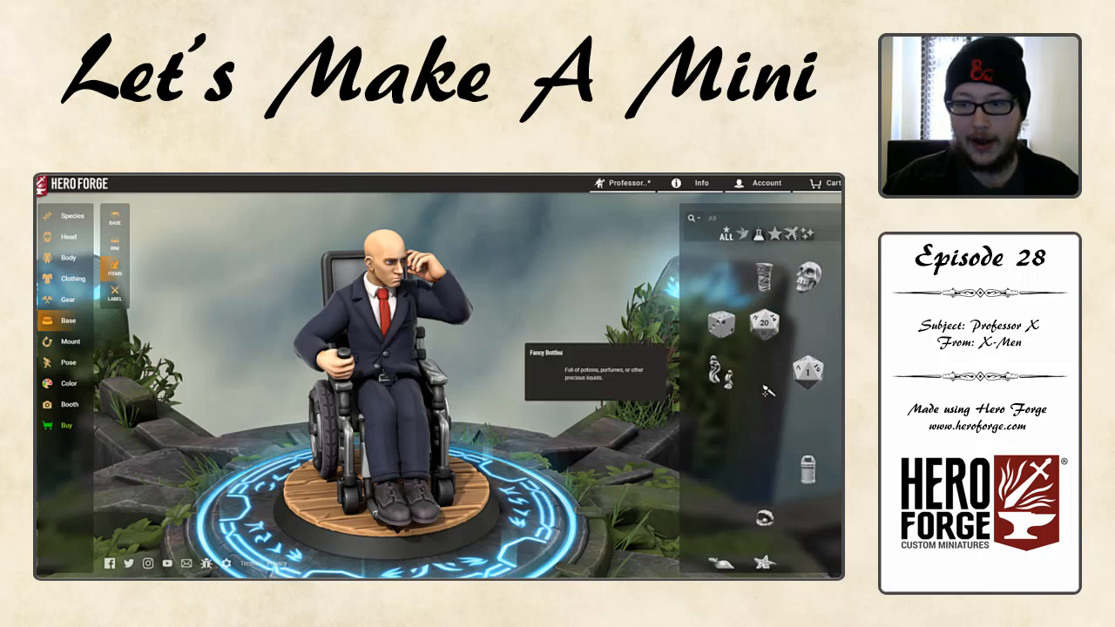
pyautogui.scroll(-2, 754, 435)
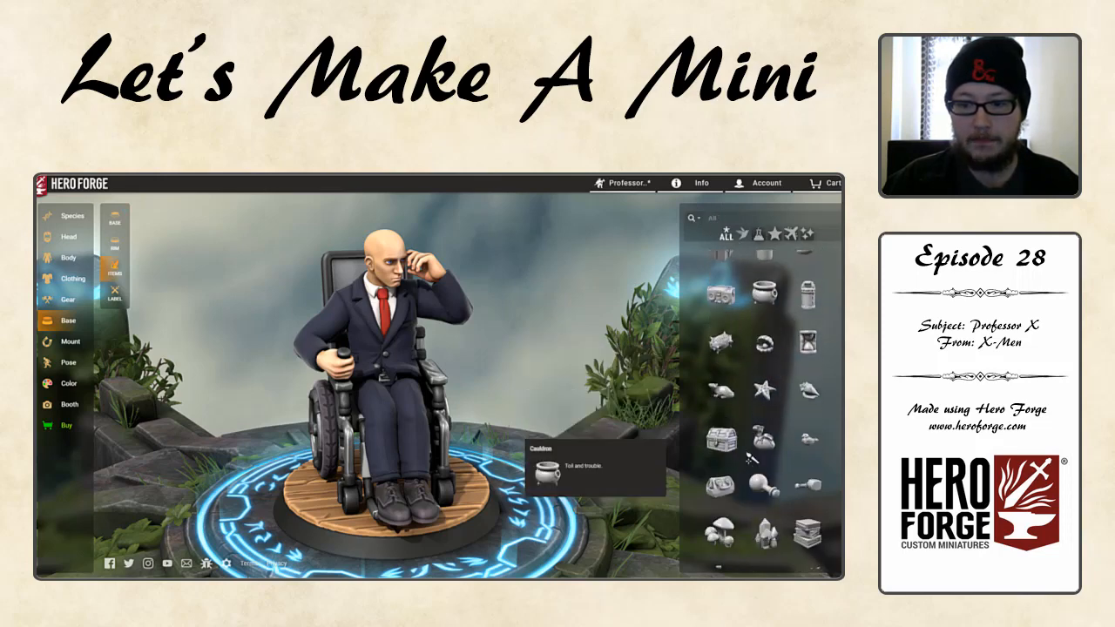
pyautogui.scroll(-4, 750, 453)
pyautogui.click(809, 359)
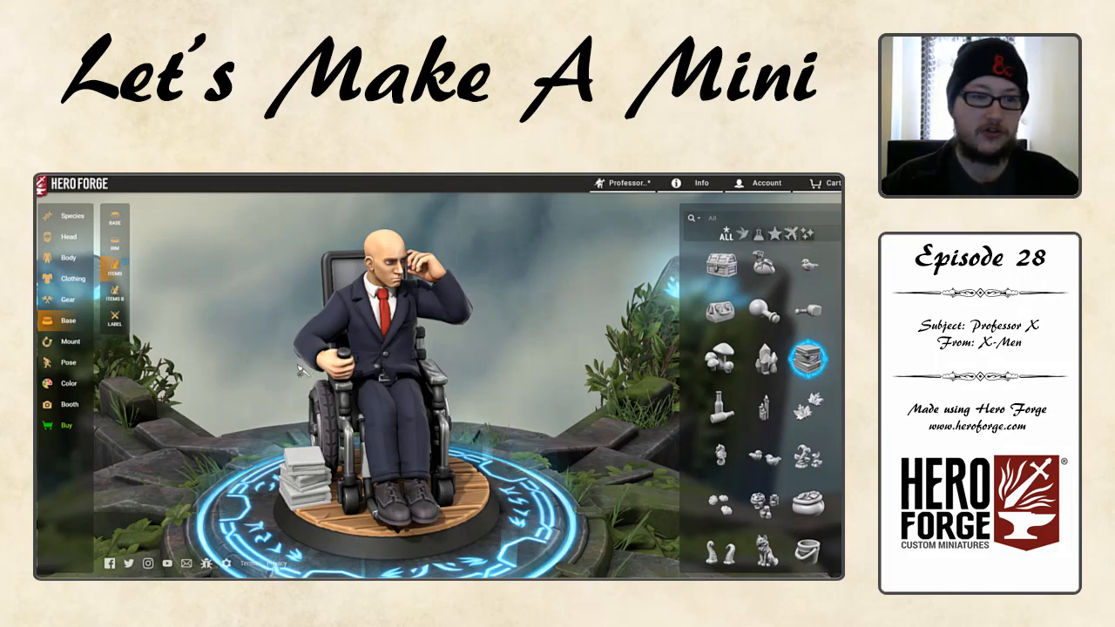
pyautogui.moveTo(325, 430); pyautogui.dragTo(232, 435)
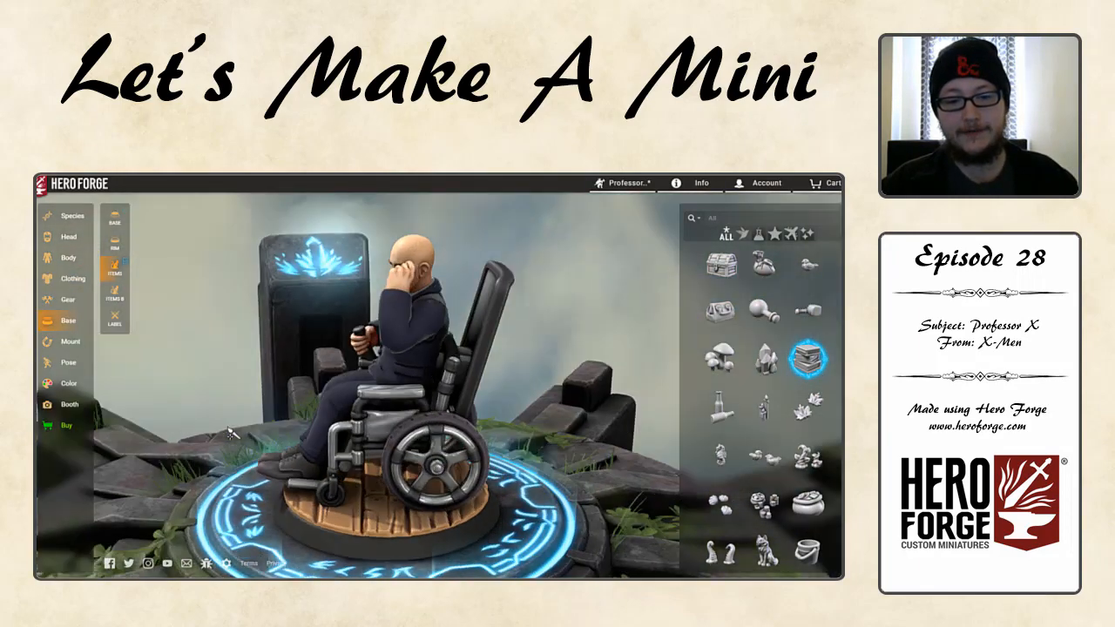
pyautogui.moveTo(272, 361); pyautogui.dragTo(457, 368)
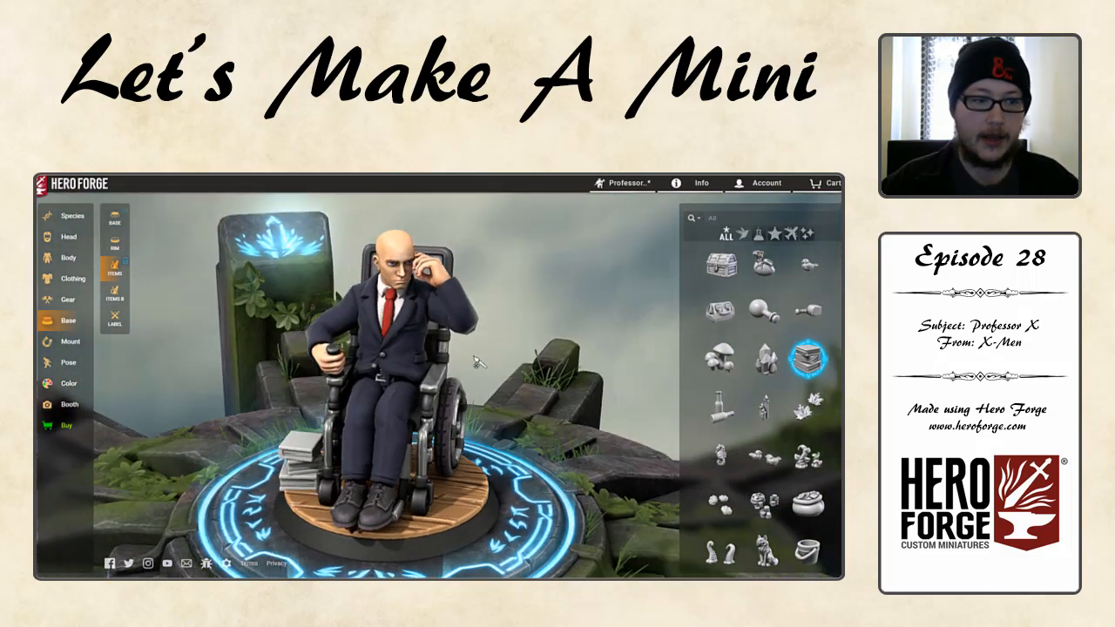
# - Try pale natural wood paints for the pages of the stacked books, finishing with the palest tone
pyautogui.click(64, 380)
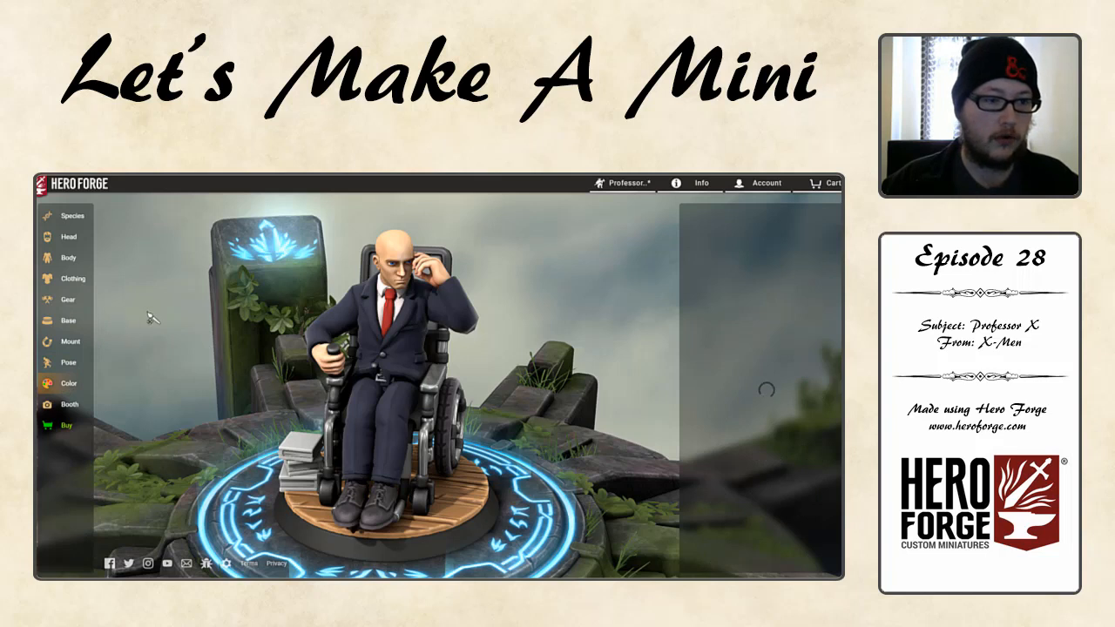
pyautogui.click(114, 293)
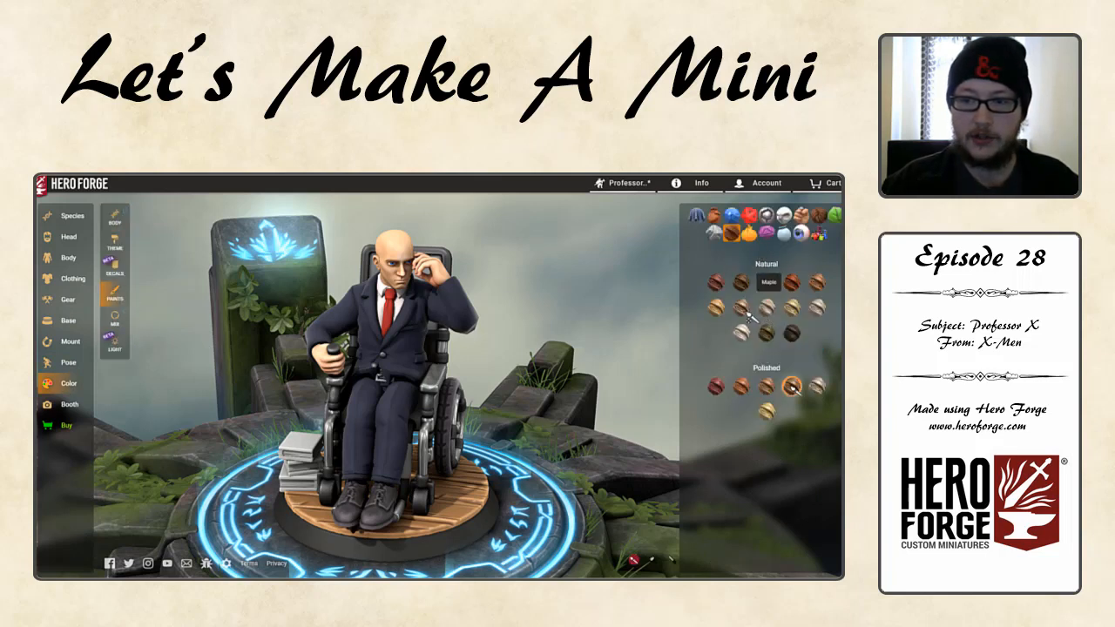
pyautogui.click(765, 310)
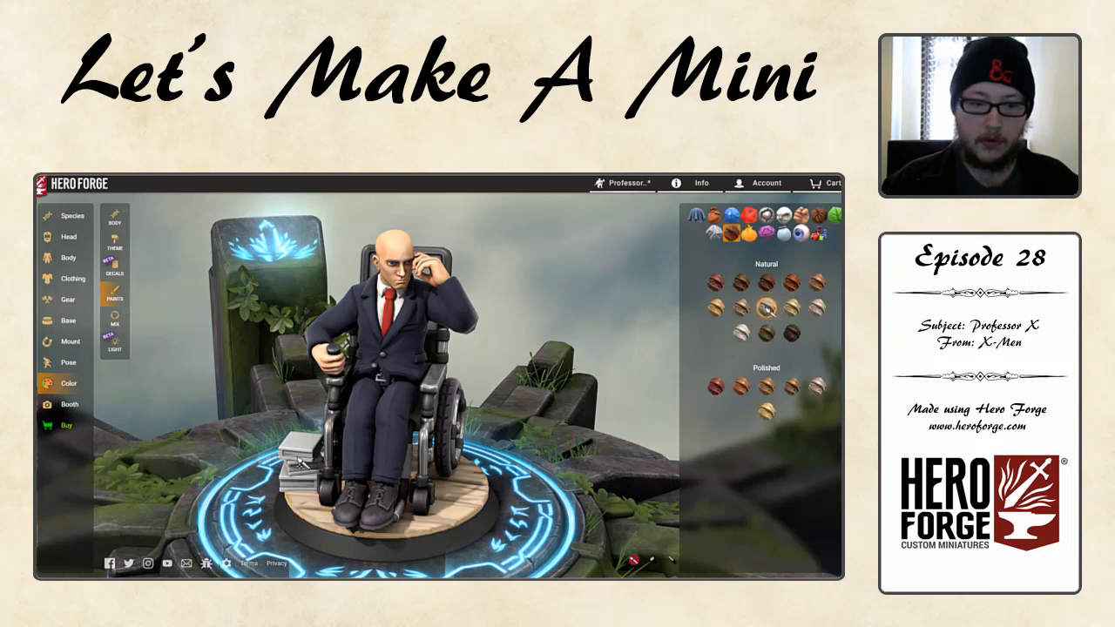
pyautogui.click(819, 310)
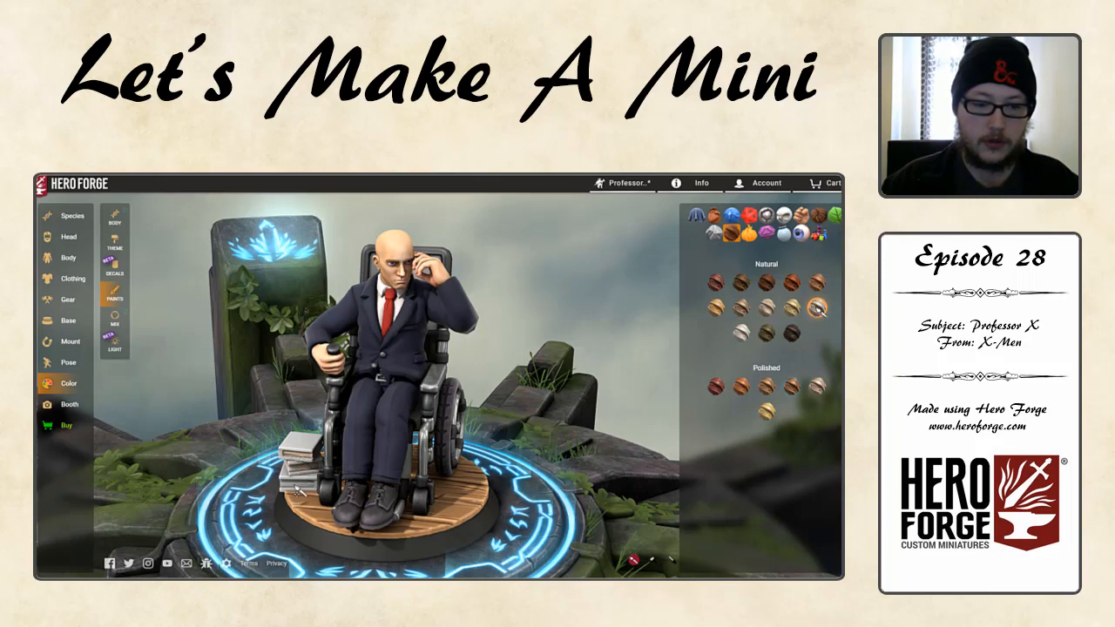
pyautogui.click(741, 334)
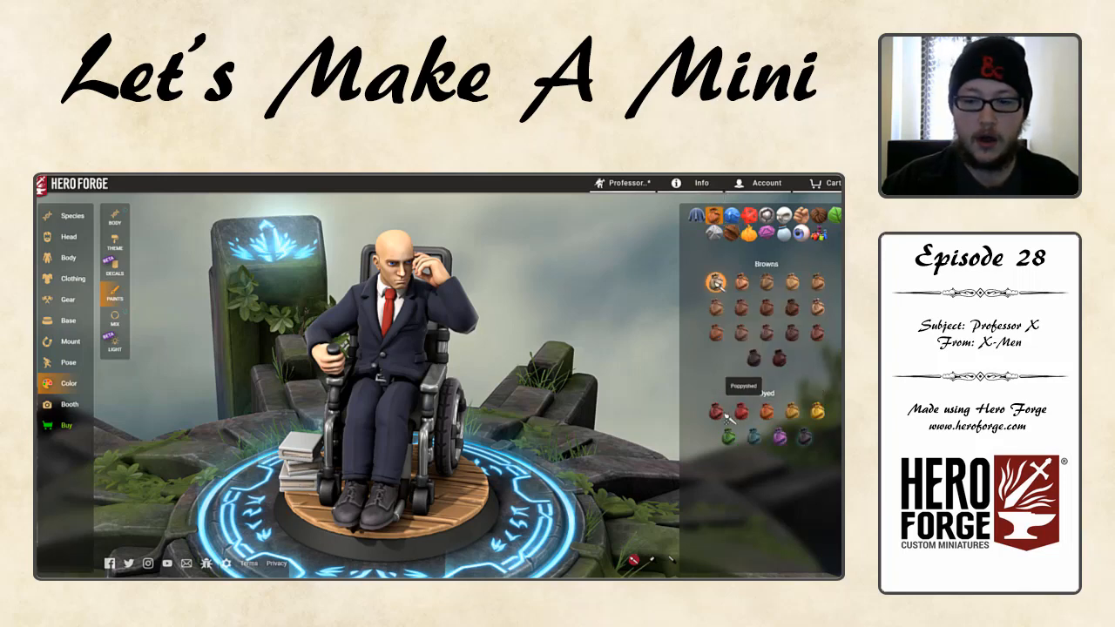
# - Paint the covers of the stacked books with dyed leather colours in red, blue and green
pyautogui.click(716, 413)
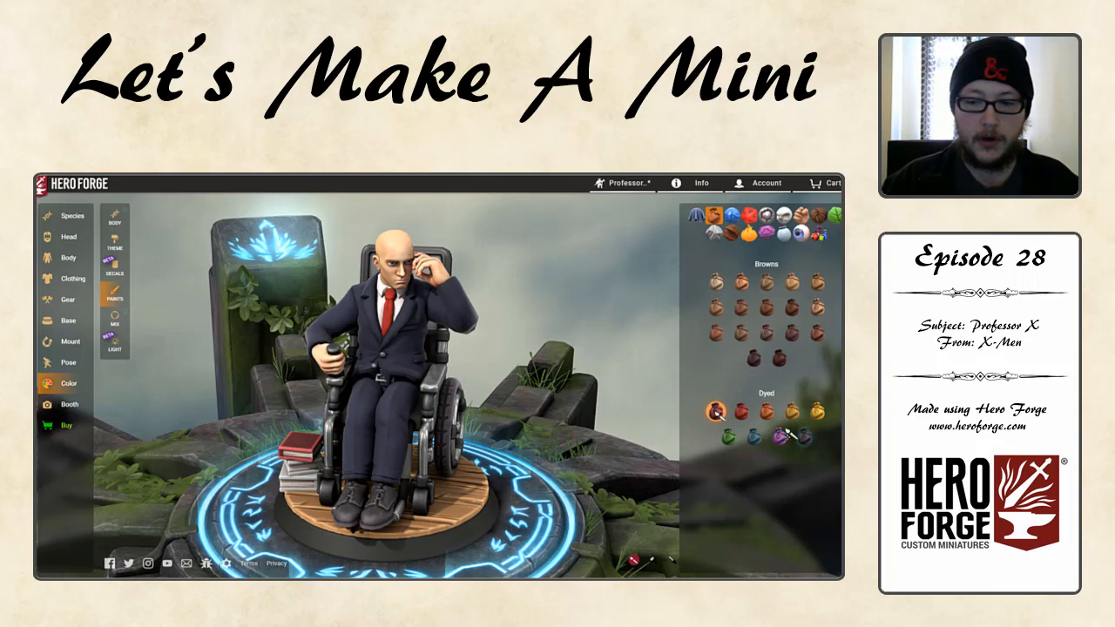
pyautogui.click(756, 439)
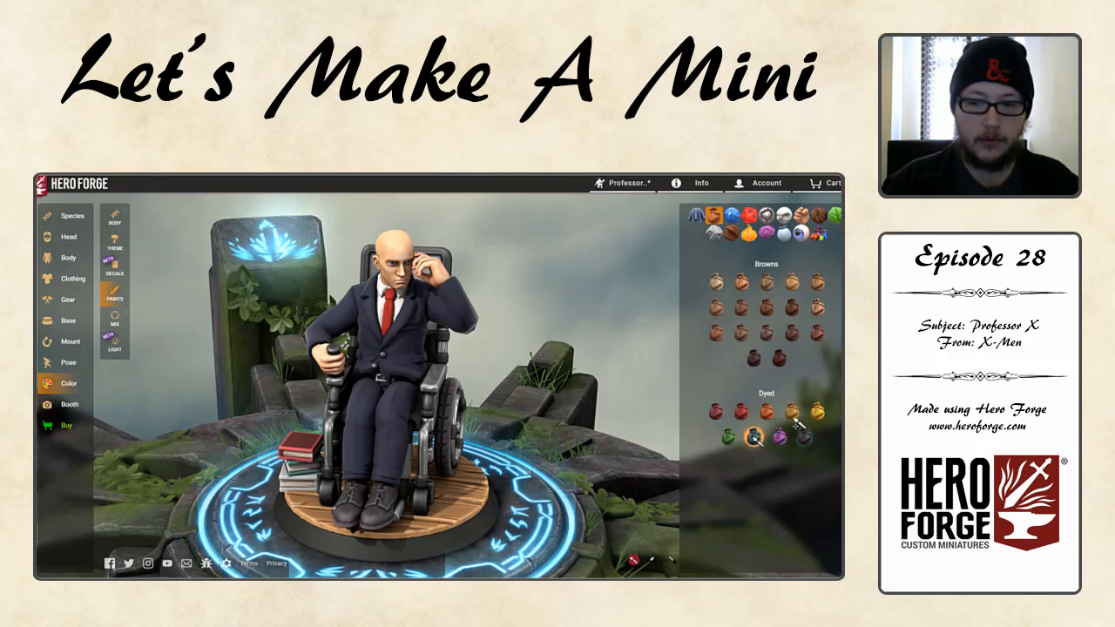
pyautogui.click(729, 438)
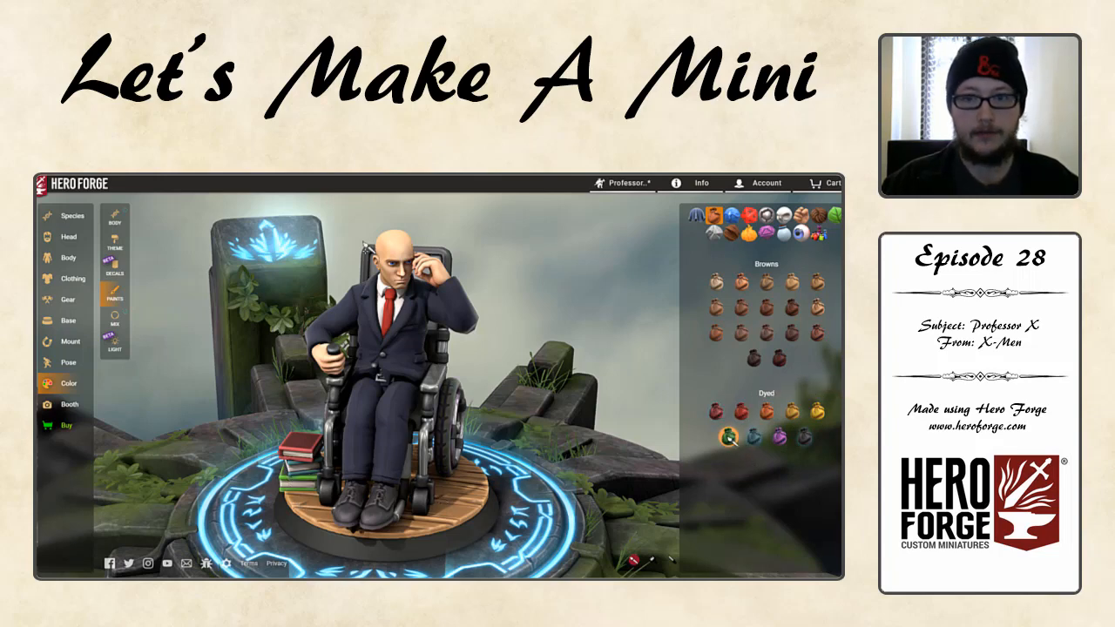
# - Examine the whole miniature from the front, sides and back, checking the temple pose, the wheelchair and the books
pyautogui.click(75, 217)
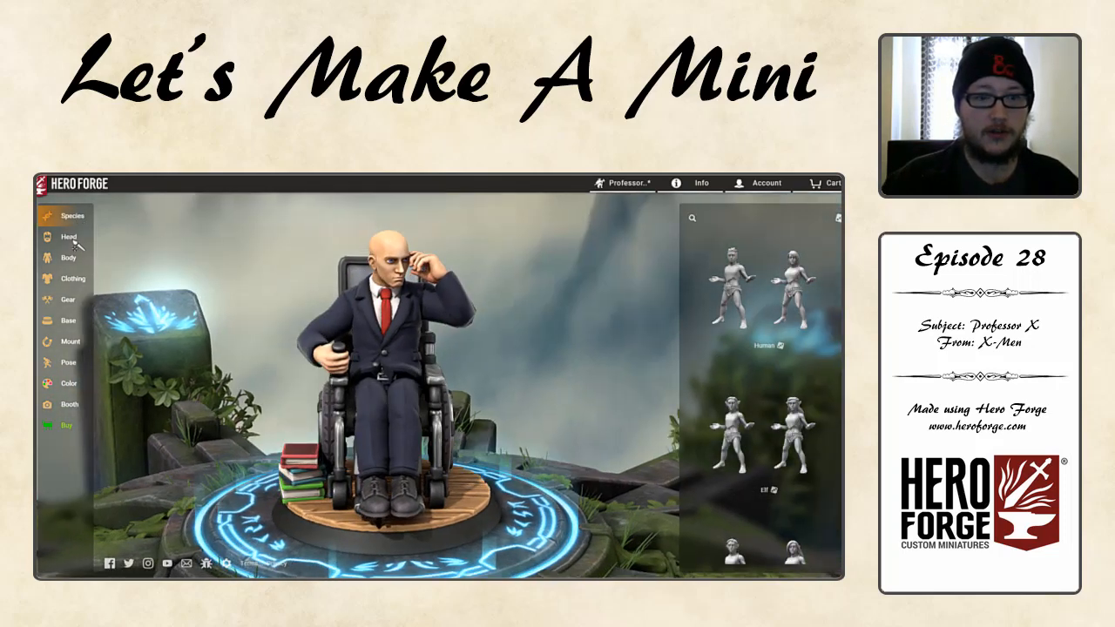
pyautogui.click(70, 238)
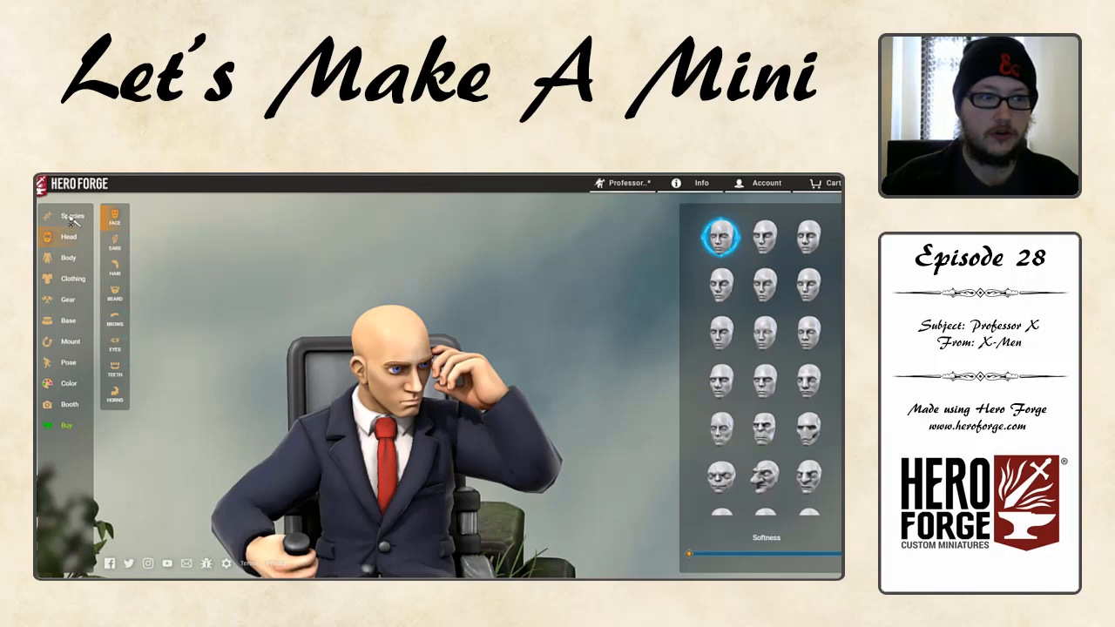
pyautogui.click(73, 218)
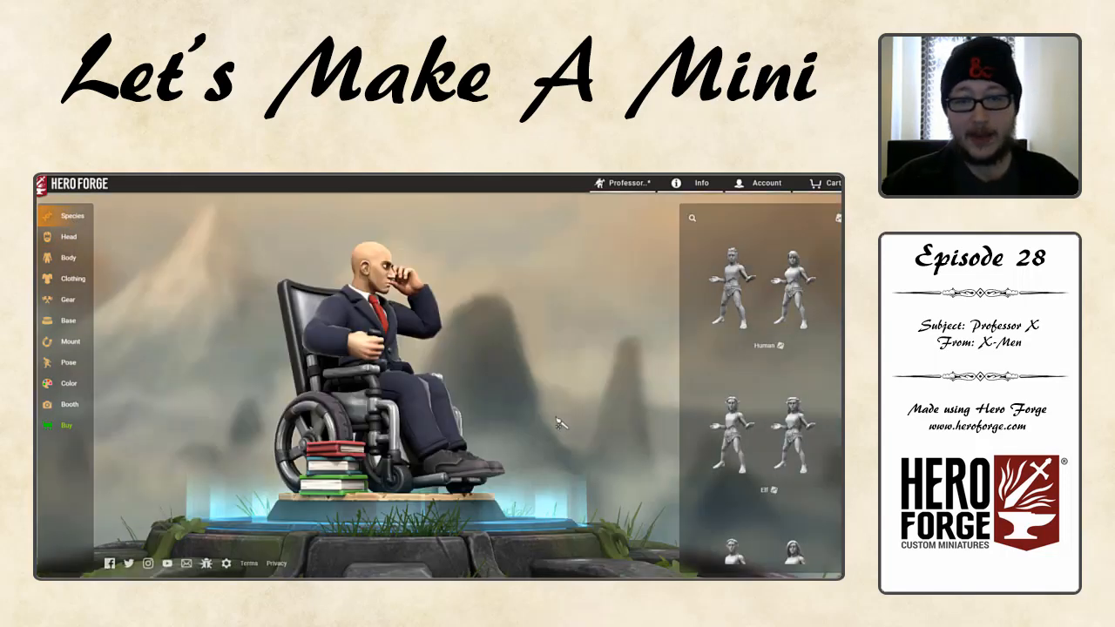
pyautogui.moveTo(509, 421); pyautogui.dragTo(427, 436)
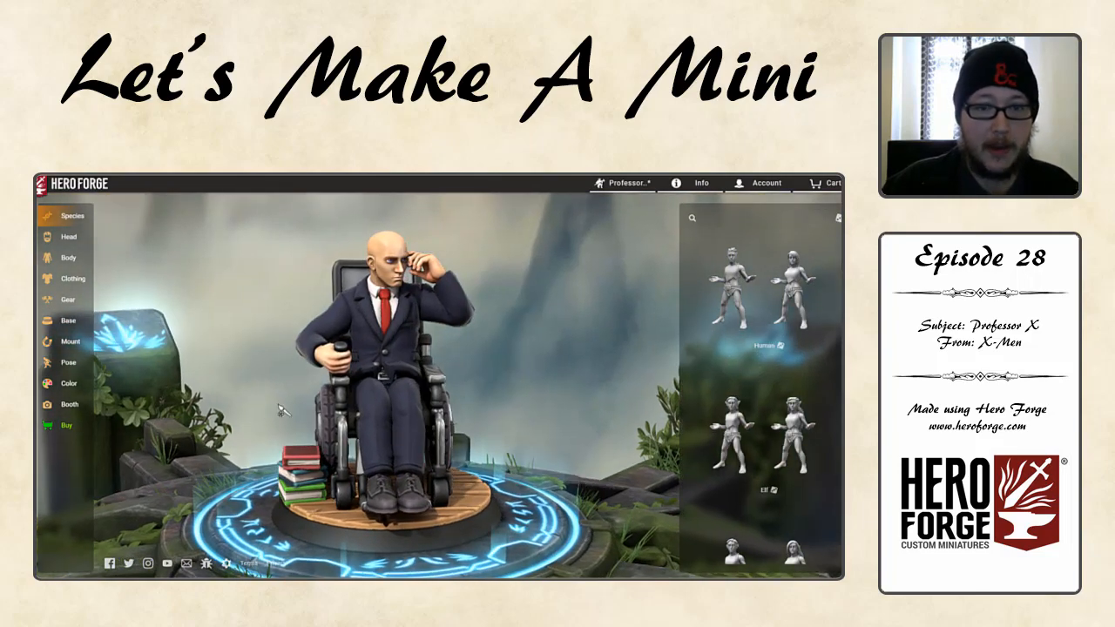
pyautogui.moveTo(296, 410); pyautogui.dragTo(349, 384)
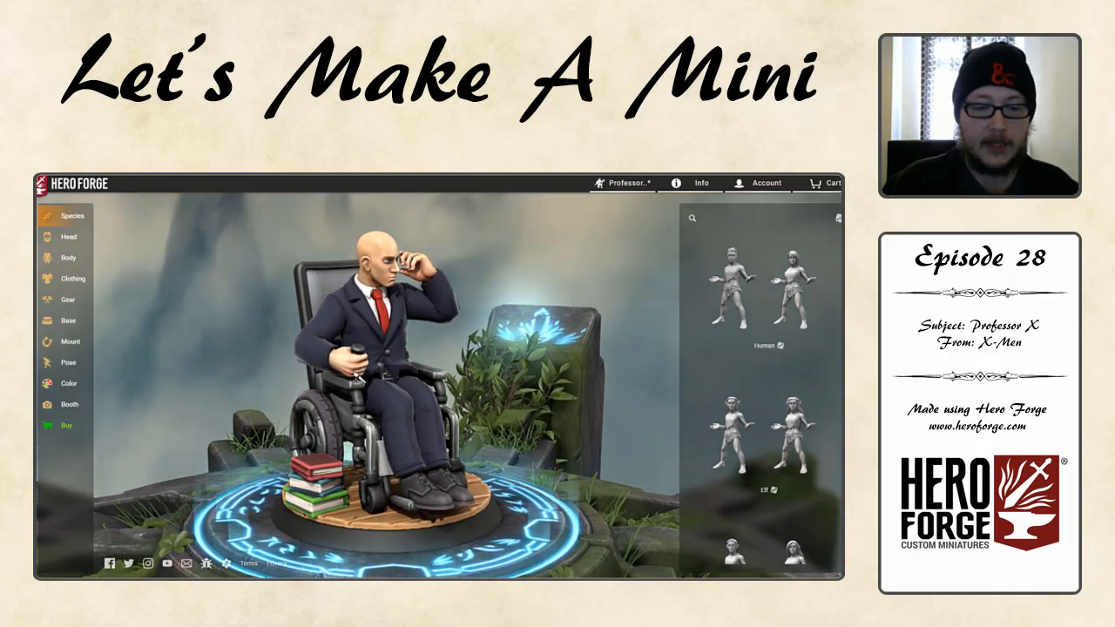
pyautogui.moveTo(244, 397); pyautogui.dragTo(340, 390)
pyautogui.moveTo(260, 409); pyautogui.dragTo(301, 432)
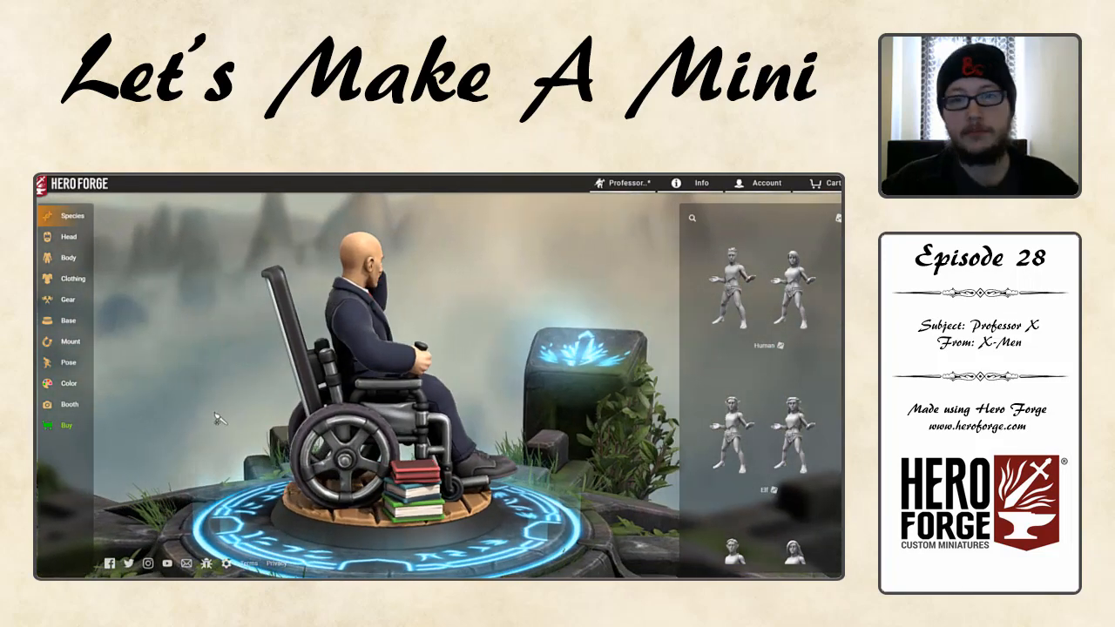
pyautogui.moveTo(228, 383); pyautogui.dragTo(297, 383)
pyautogui.moveTo(217, 372); pyautogui.dragTo(397, 467)
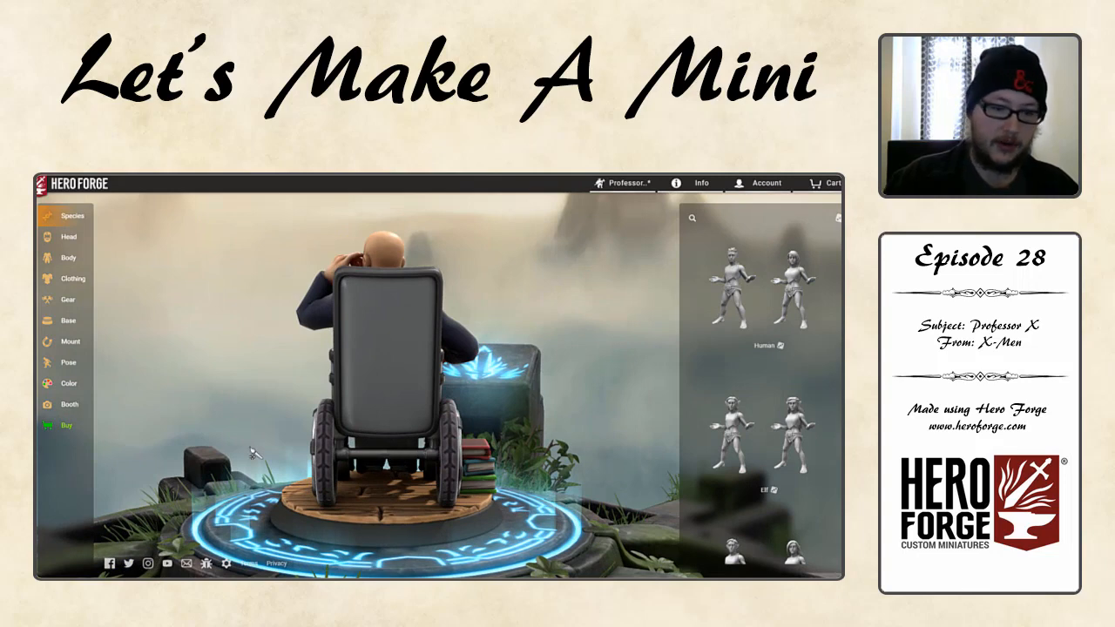
pyautogui.moveTo(193, 414); pyautogui.dragTo(391, 409)
pyautogui.moveTo(273, 385); pyautogui.dragTo(400, 377)
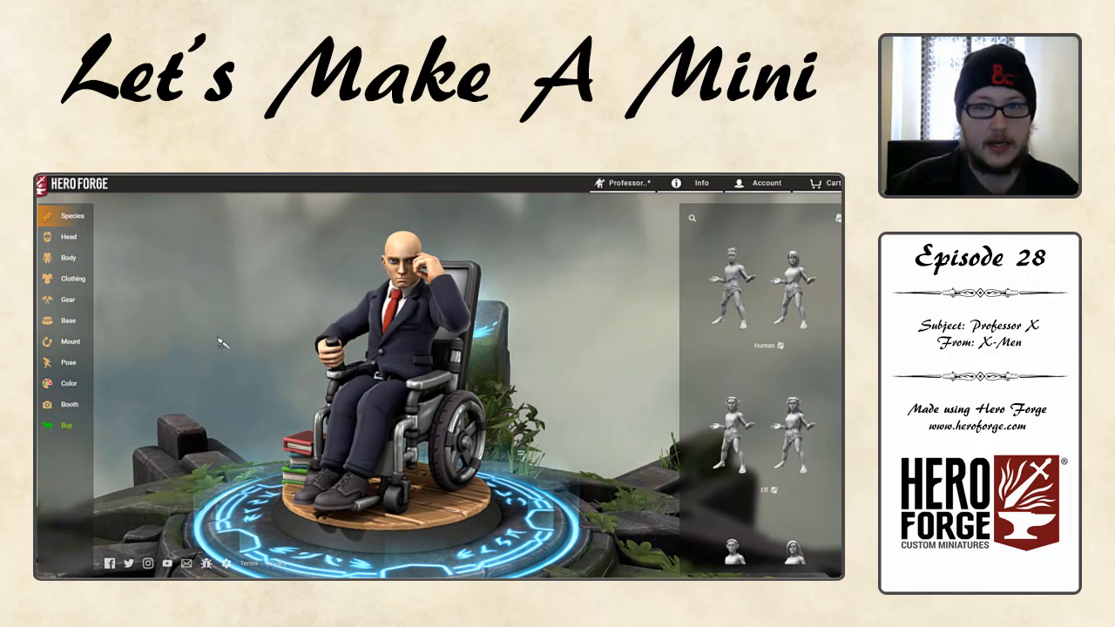
pyautogui.moveTo(246, 343); pyautogui.dragTo(312, 344)
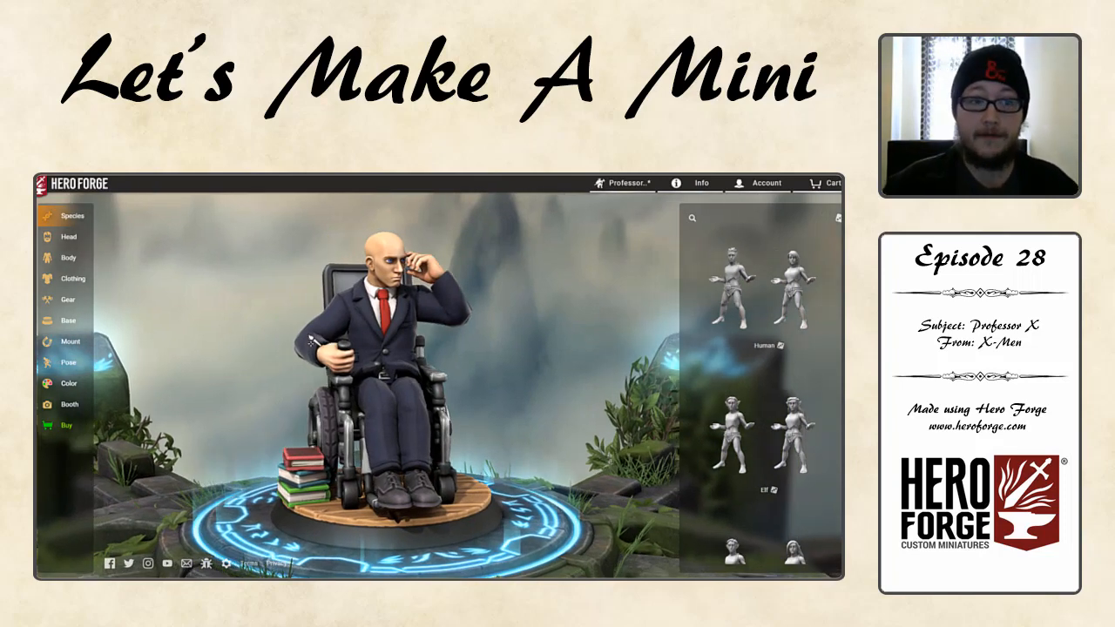